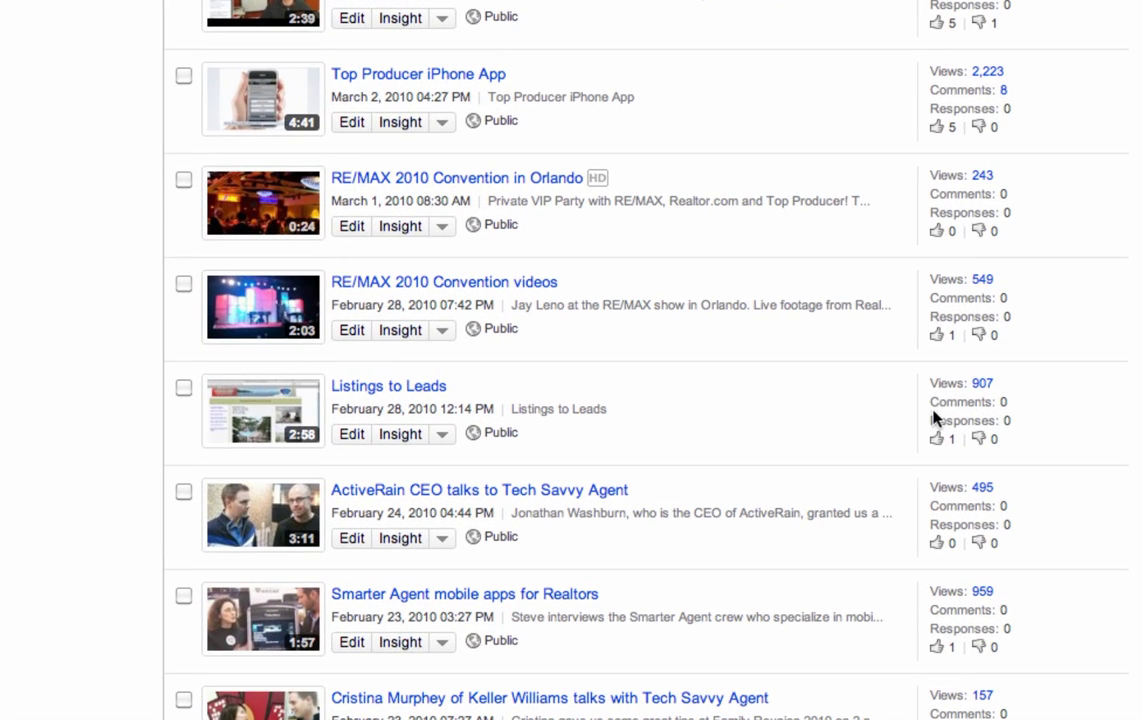
- Open the annotation editor for the "Listings to Leads" video and pause playback near its start
left_click(352, 436)
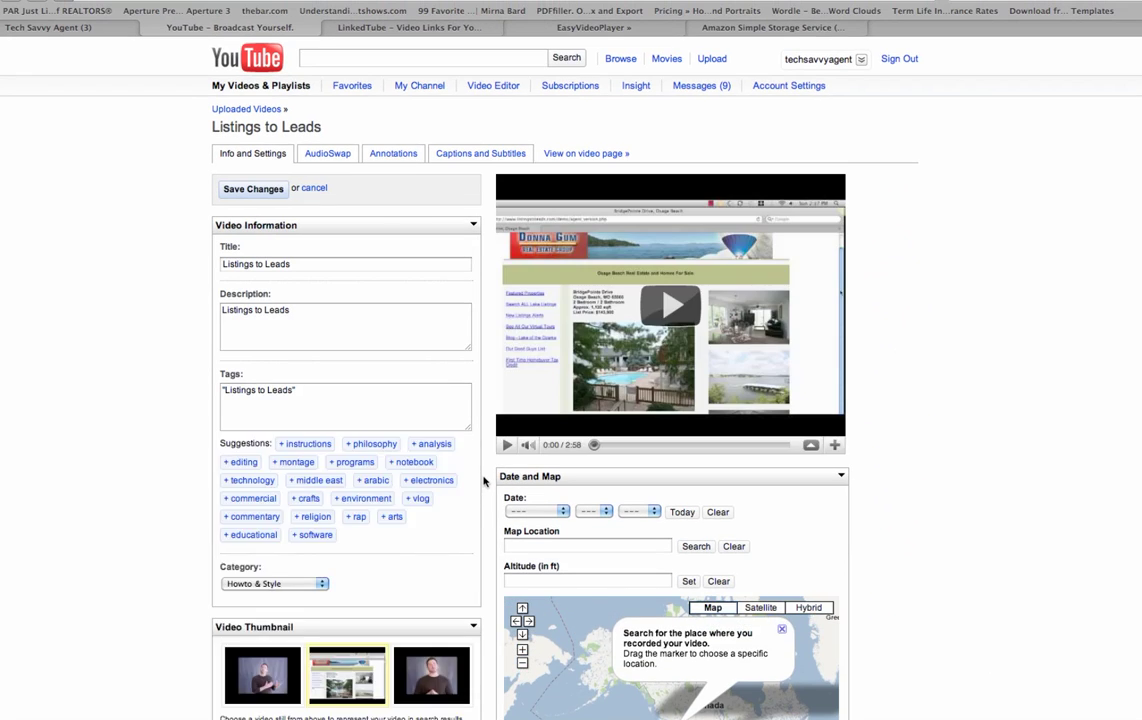
left_click(393, 155)
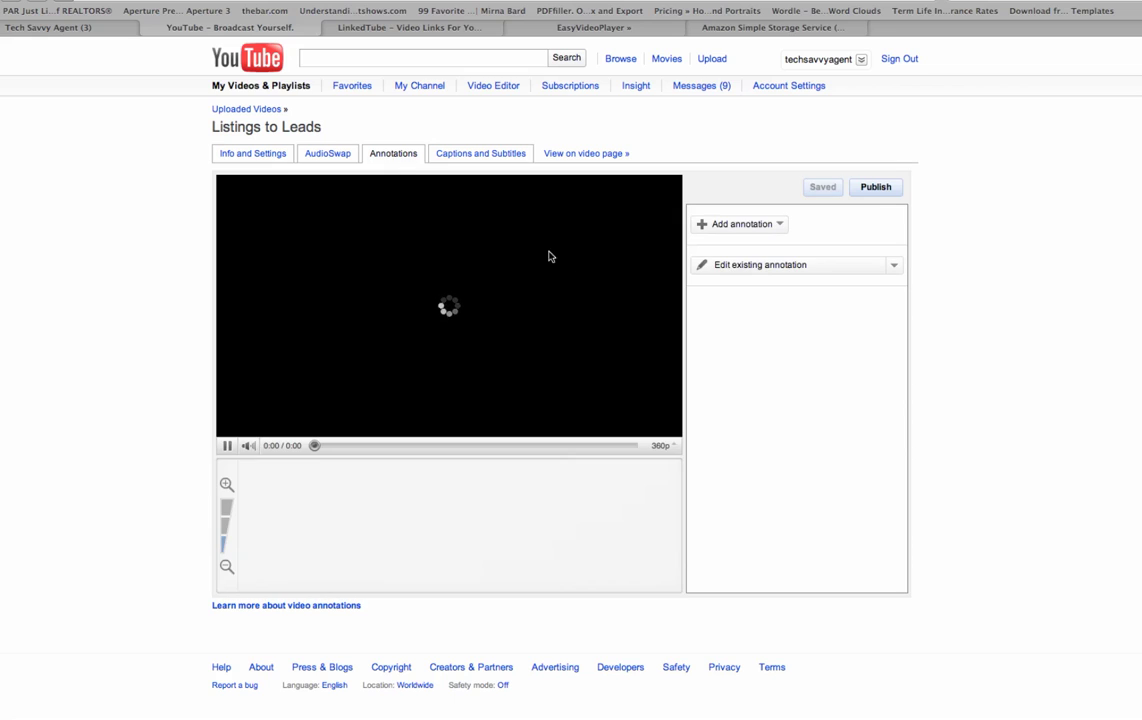
left_click(227, 446)
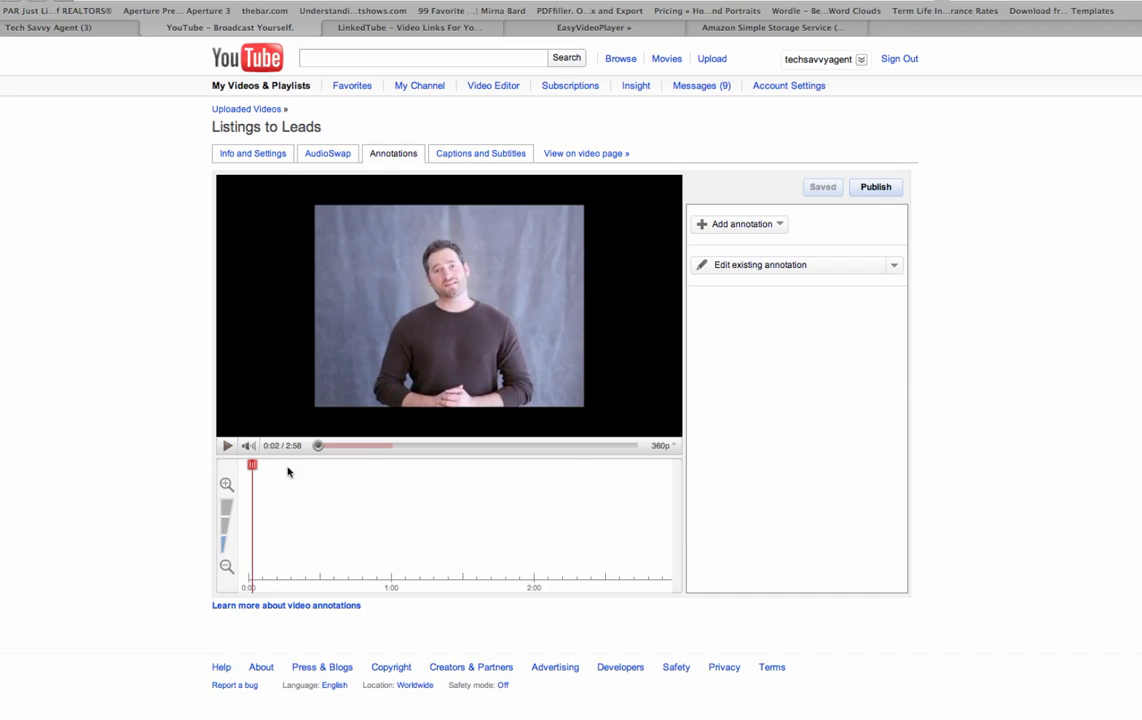
left_click(661, 445)
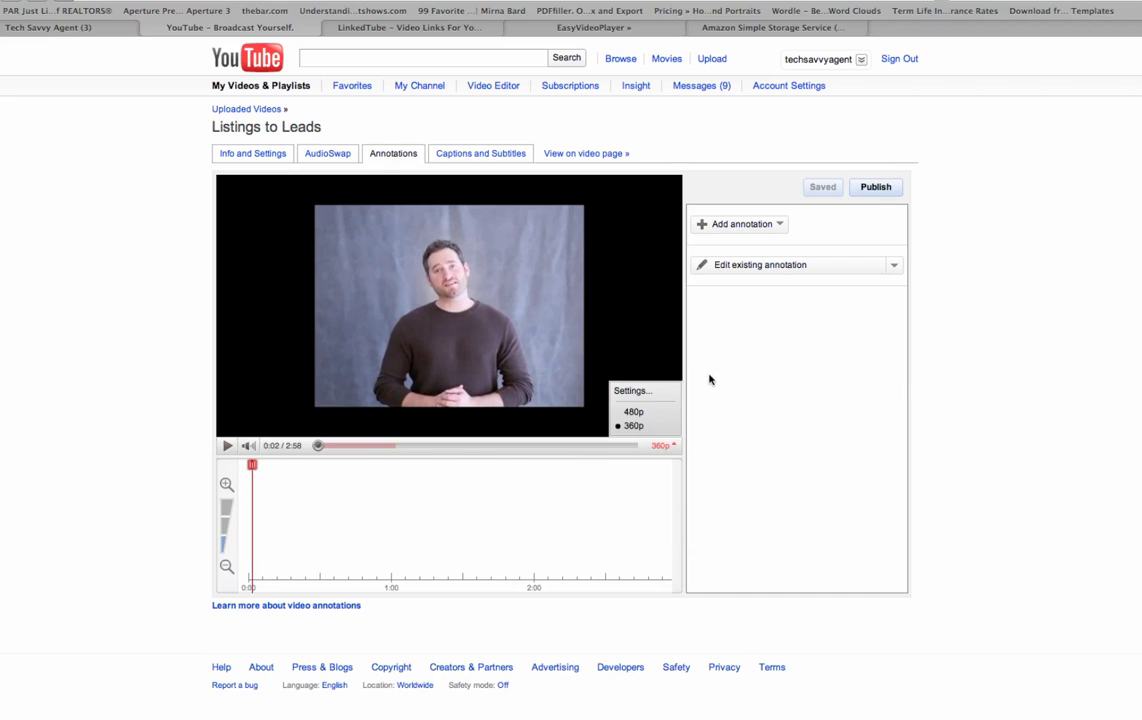
- Add a note annotation to the video with the text "For an updated video click here!"
left_click(775, 225)
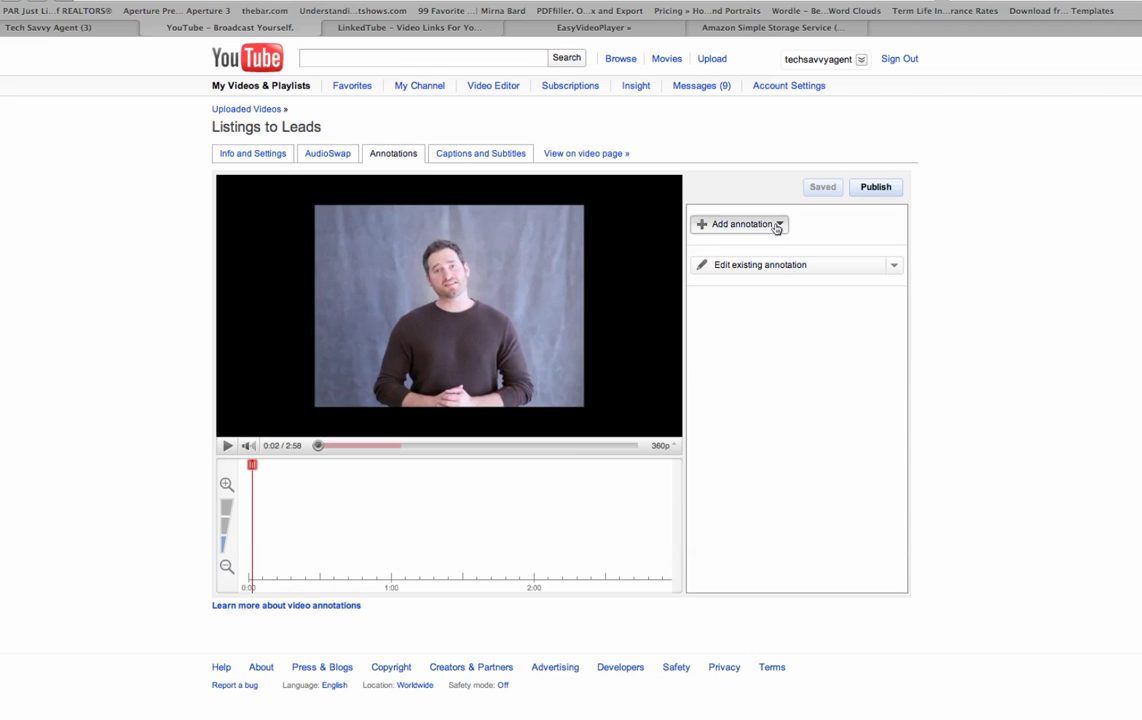
left_click(747, 268)
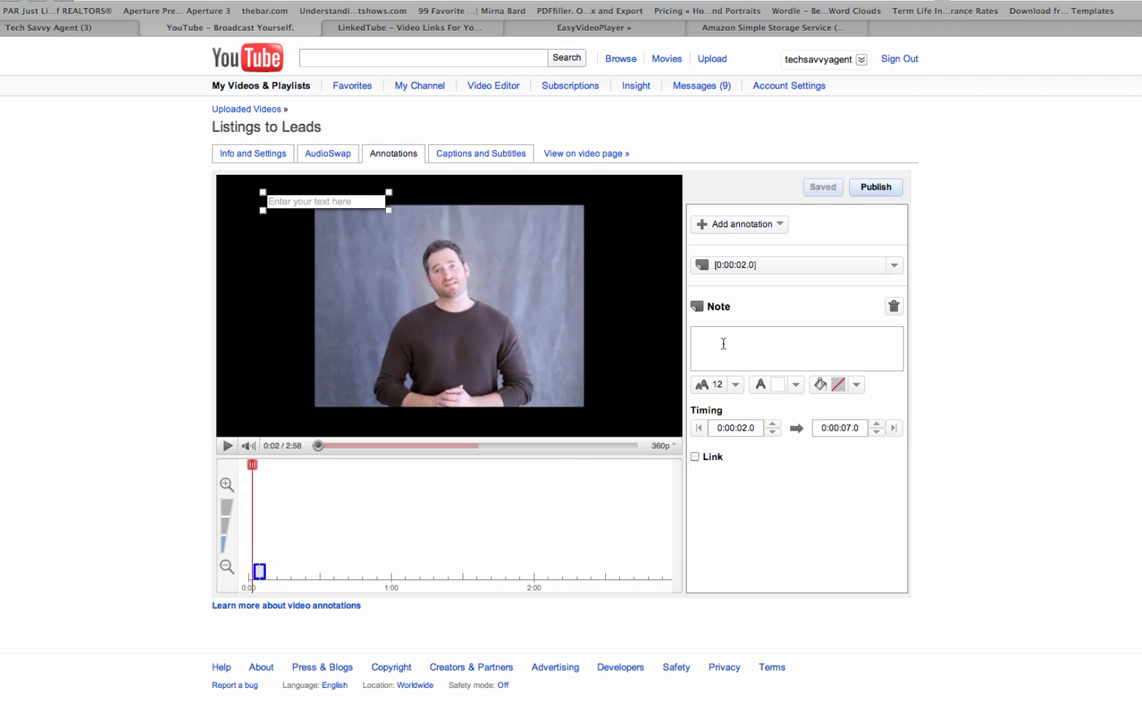
left_click(720, 344)
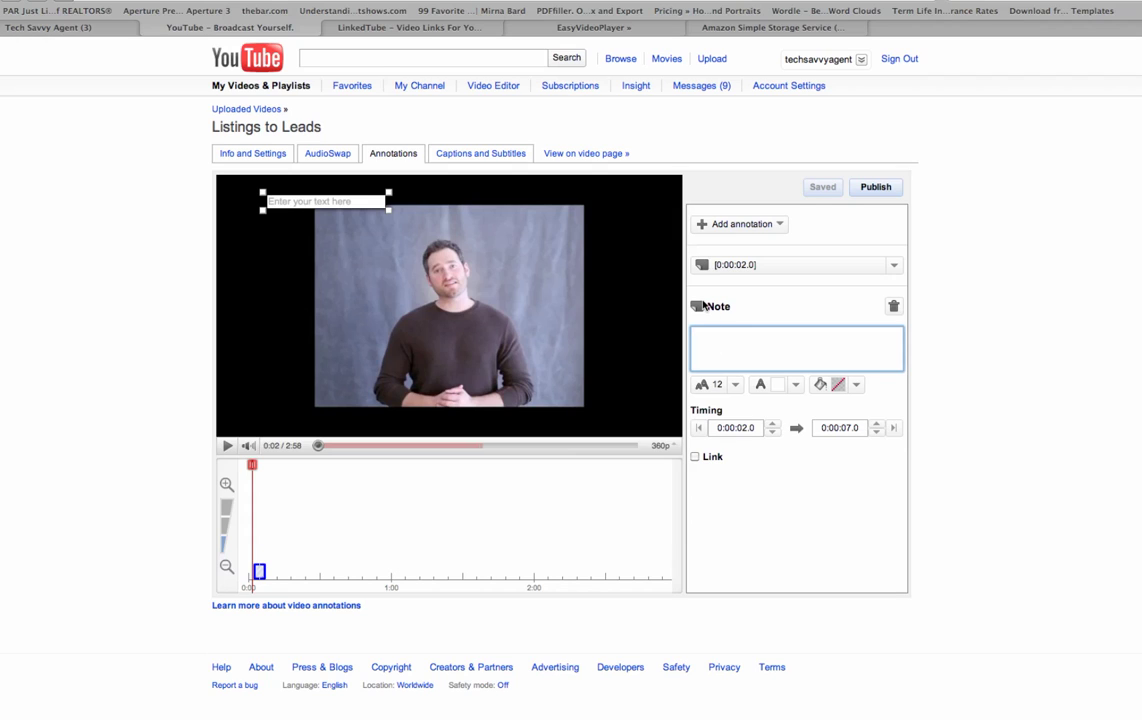
type("For an")
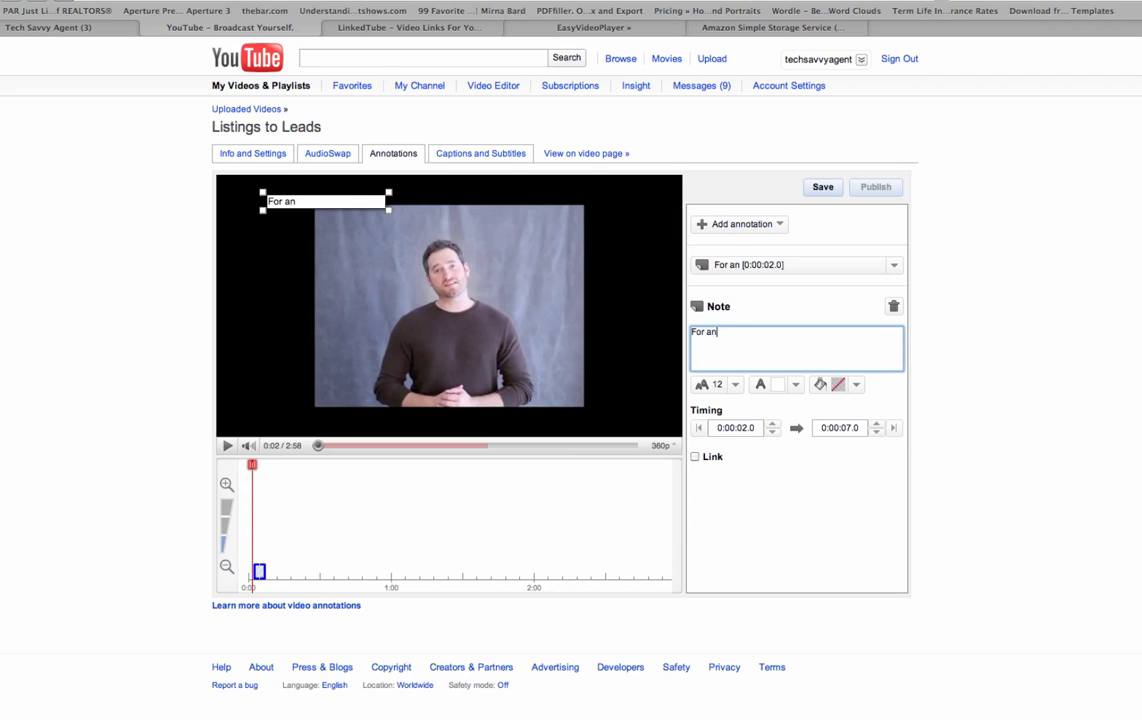
type(" updated ")
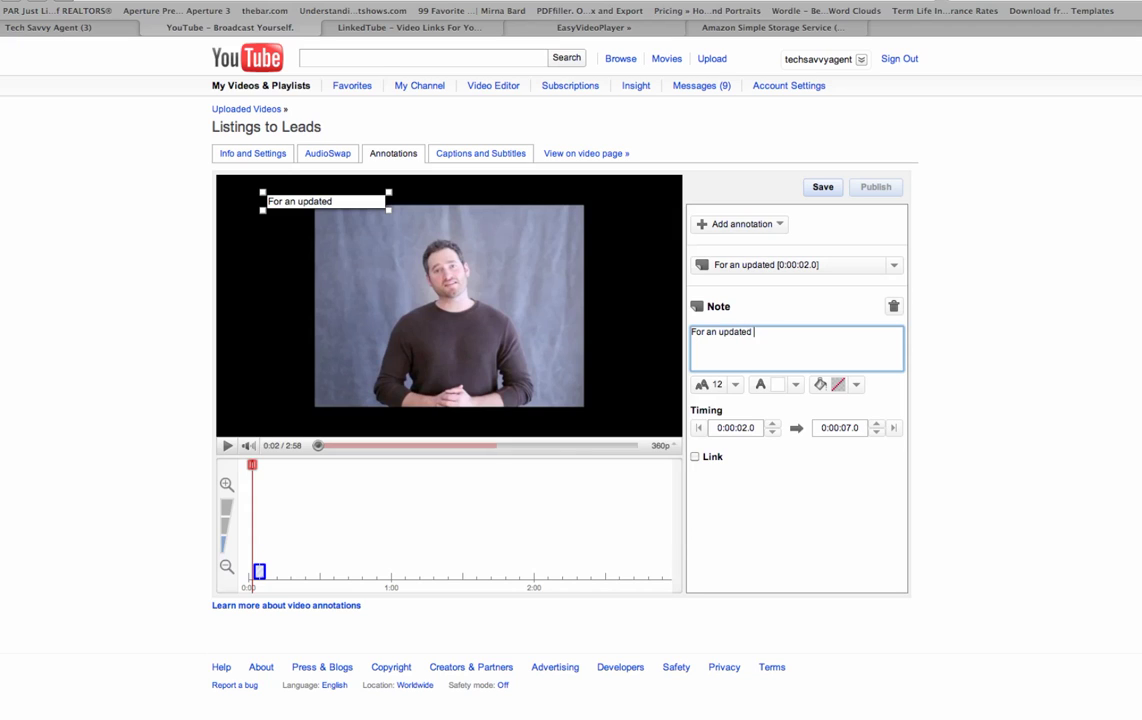
type("video cli")
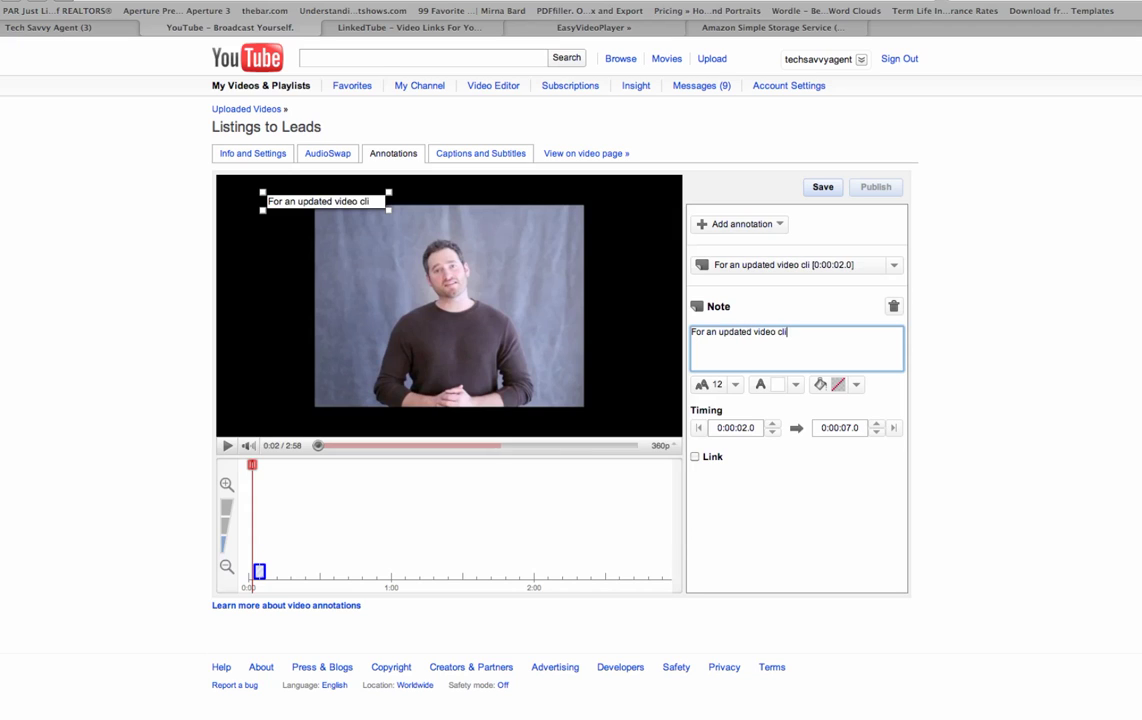
type("ck here")
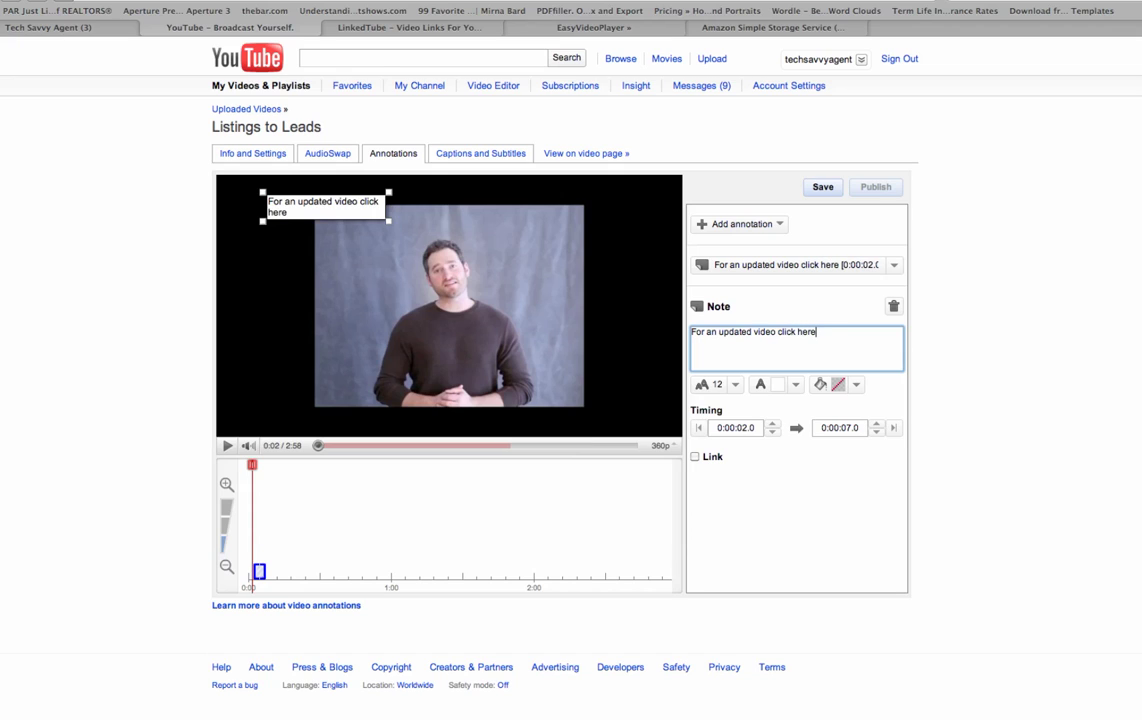
type("!")
left_click(695, 456)
left_click(721, 479)
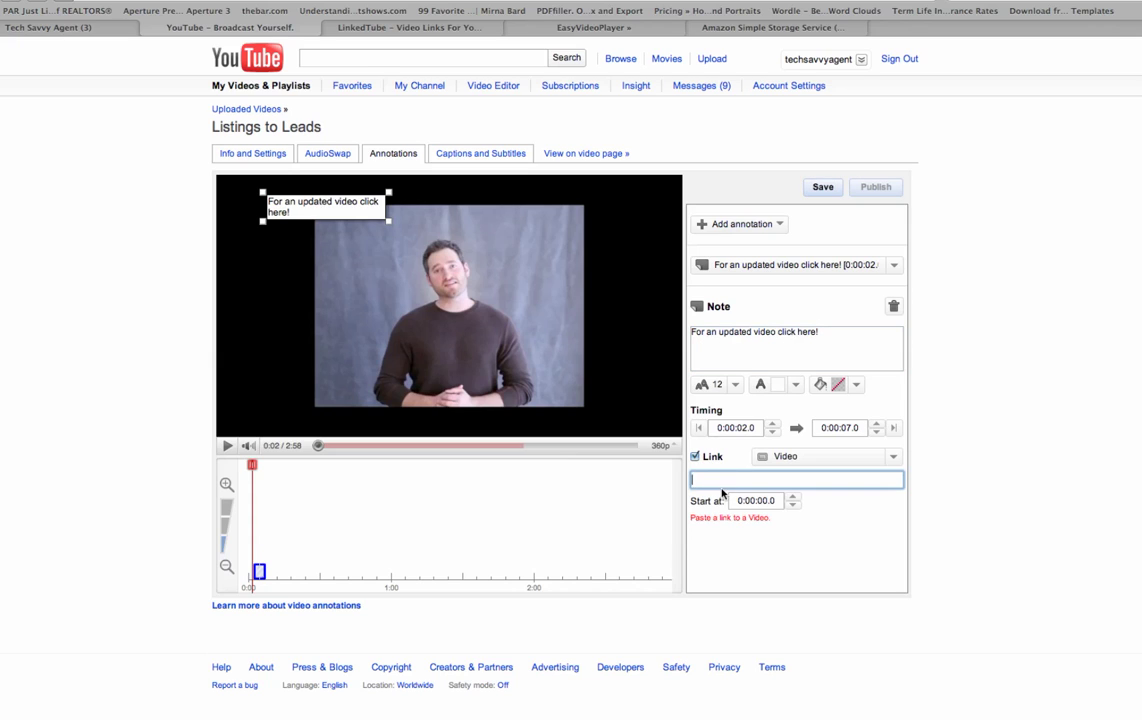
type("http://www.youtube.com/watch?v=KXvbY42jO8Y")
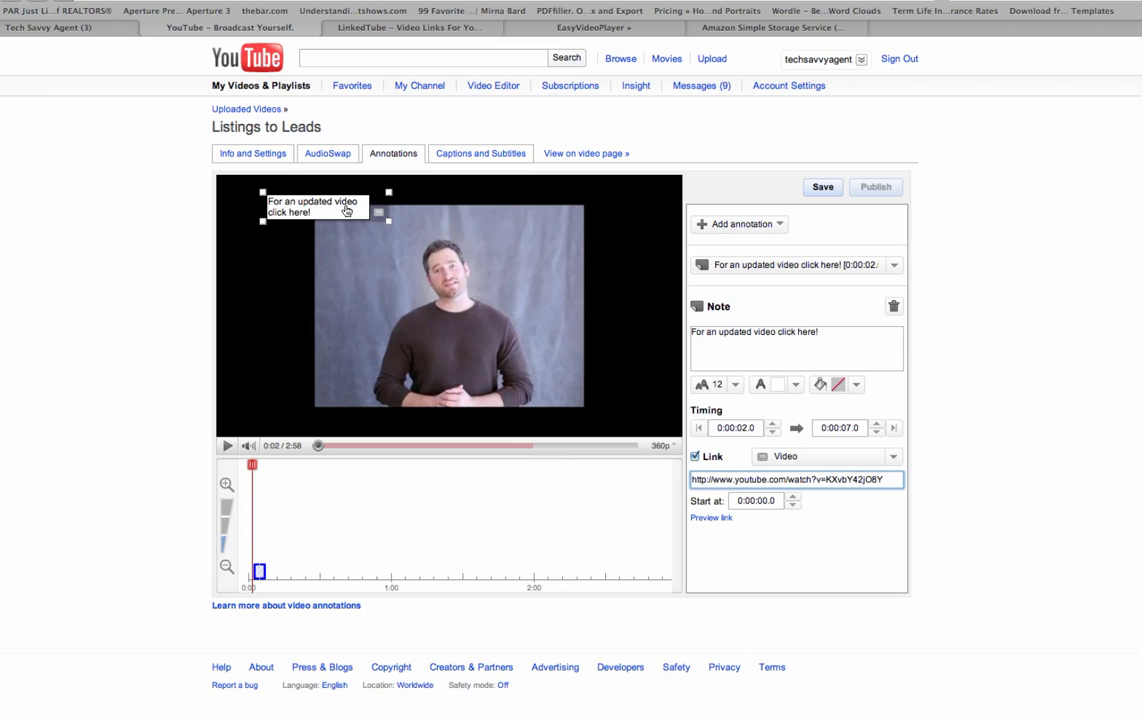
- Reposition the note inside the video picture, beside the speaker's head in the upper-right area, and deselect it
mouse_move(347, 209)
left_mouse_down()
mouse_move(365, 254)
mouse_move(403, 259)
left_mouse_up()
mouse_move(558, 236)
left_mouse_down()
mouse_move(600, 220)
mouse_move(535, 247)
mouse_move(541, 442)
left_mouse_up()
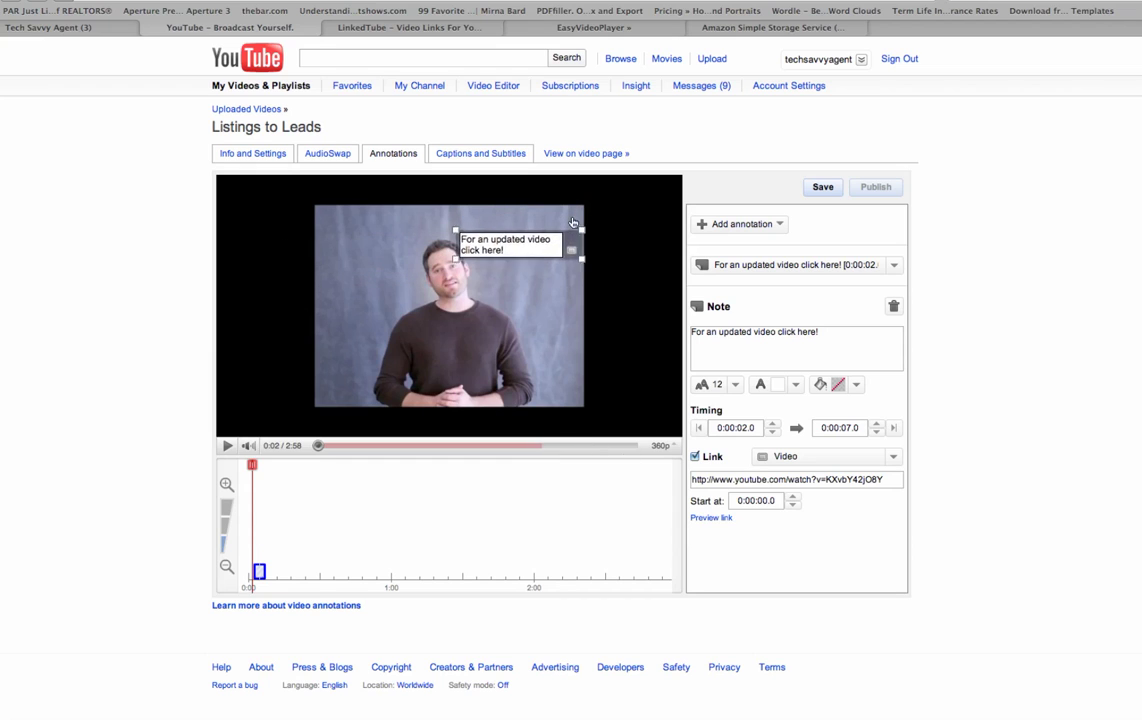
left_click(601, 280)
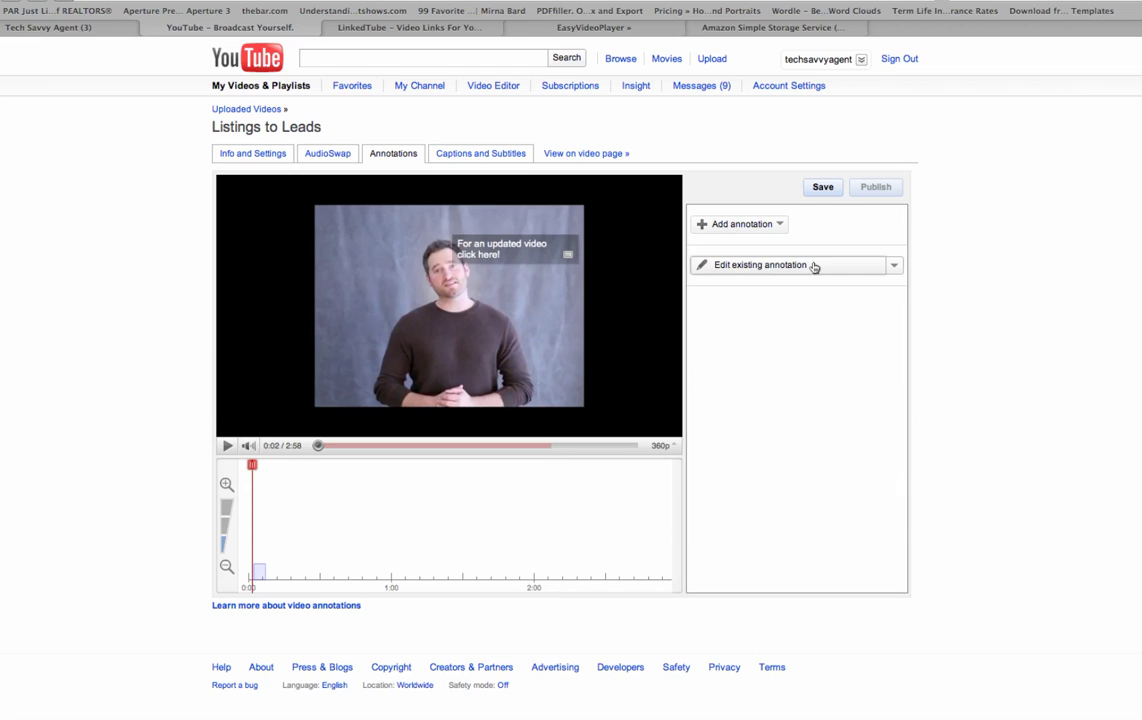
- Reselect the "For an updated video click here!" note and set its timing from 0:00:00.0 to 0:00:18.1
left_click(893, 265)
left_click(818, 287)
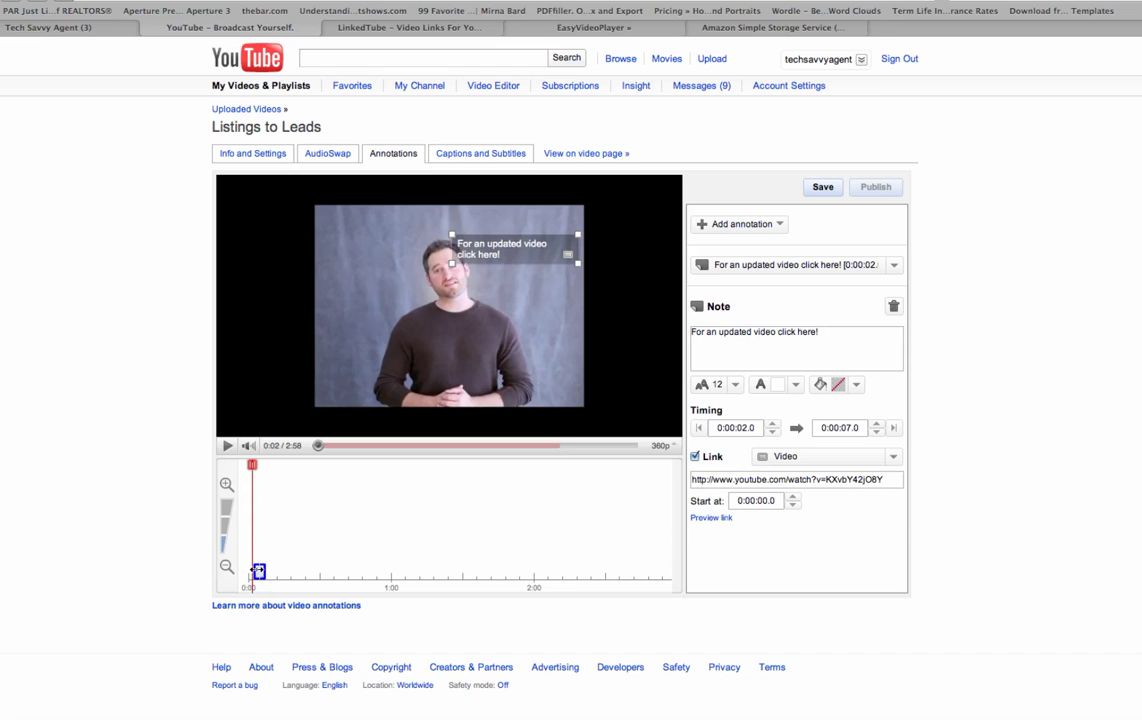
mouse_move(254, 570)
left_mouse_down()
mouse_move(320, 566)
mouse_move(289, 569)
left_mouse_up()
- Play the opening of the video to check the note on screen, trying its link, and pause playback
left_click(227, 445)
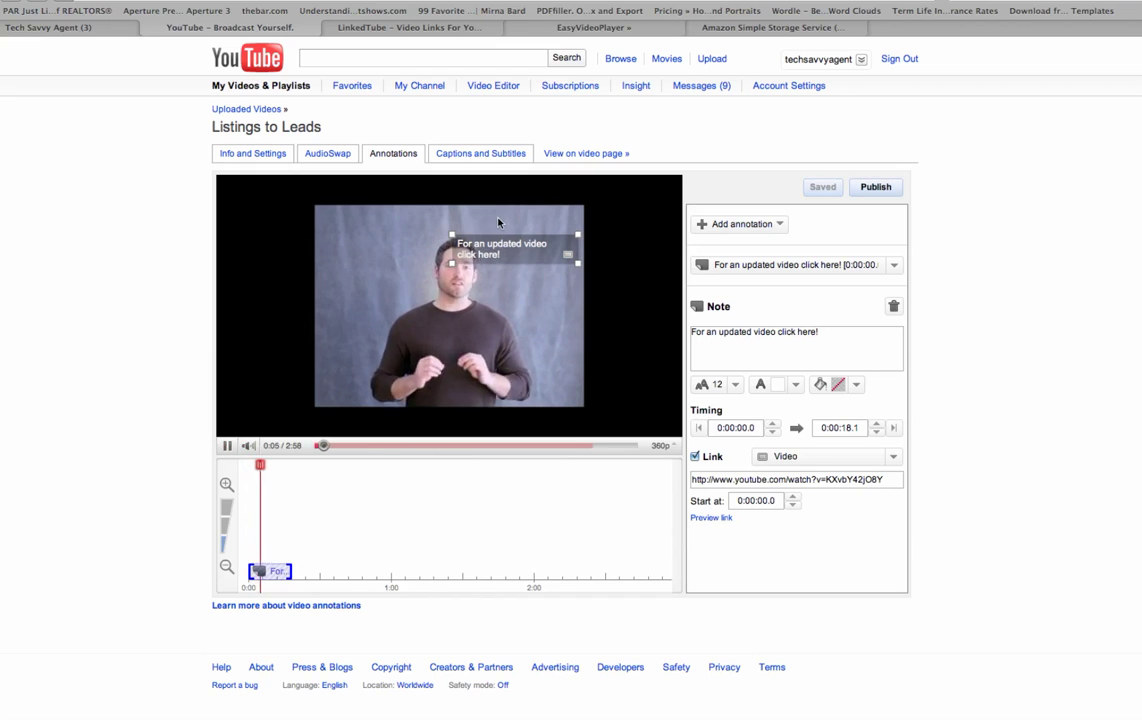
left_click(483, 247)
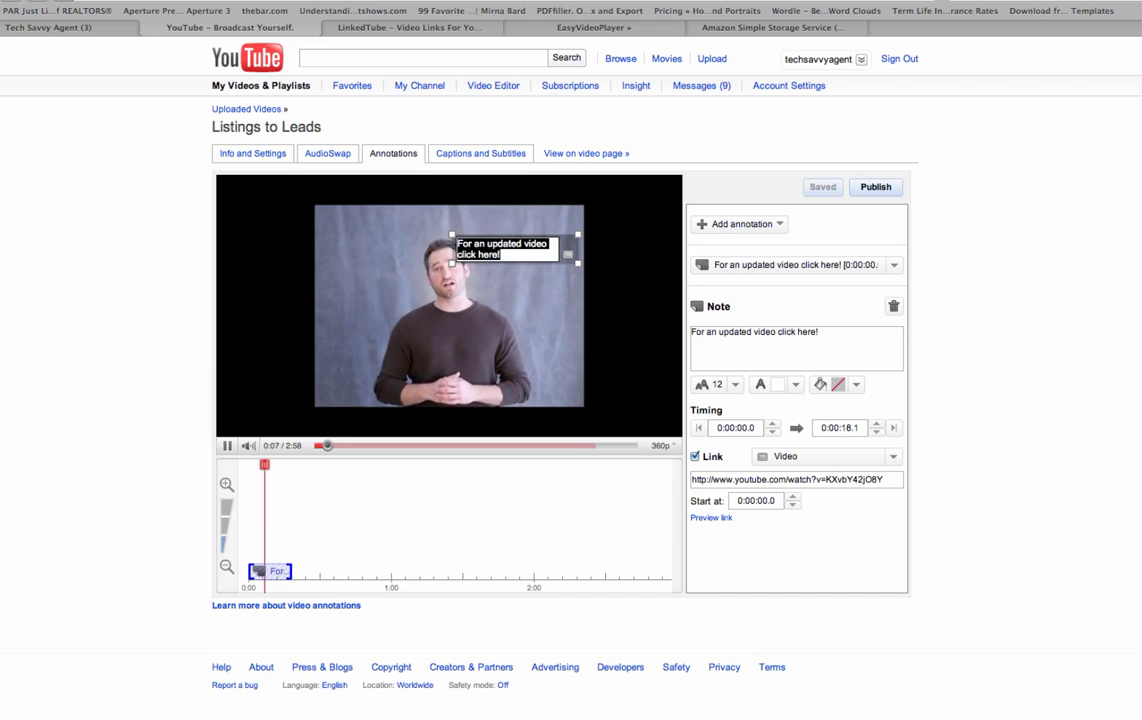
left_click(515, 254)
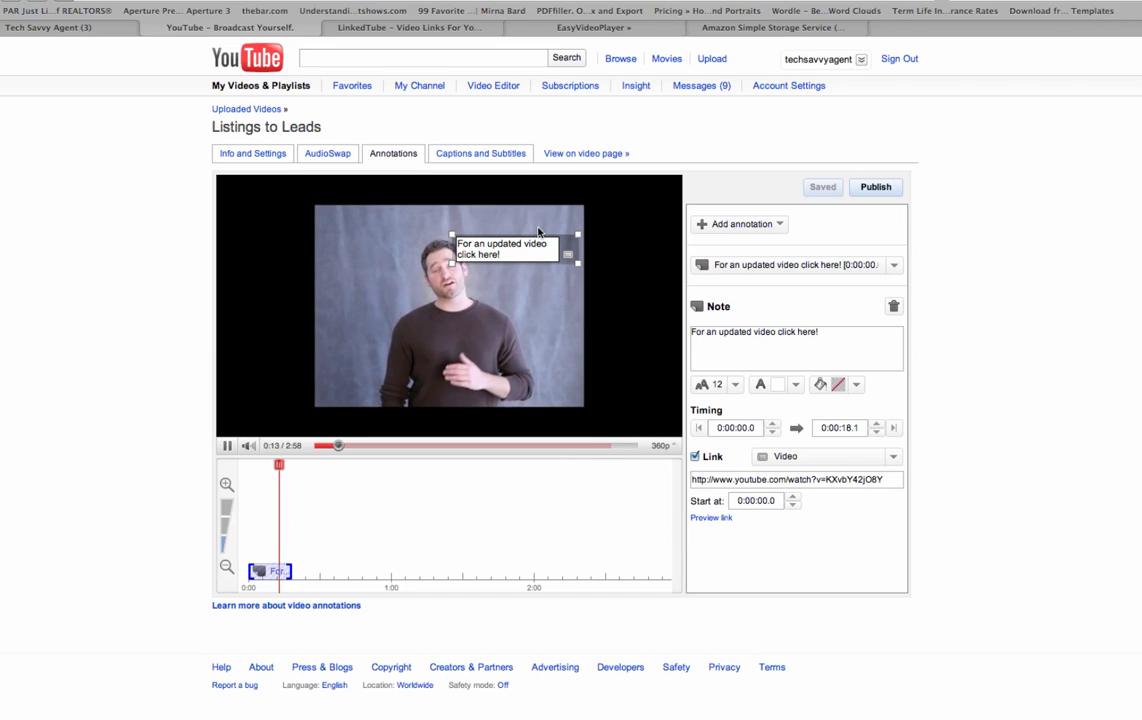
left_click(227, 445)
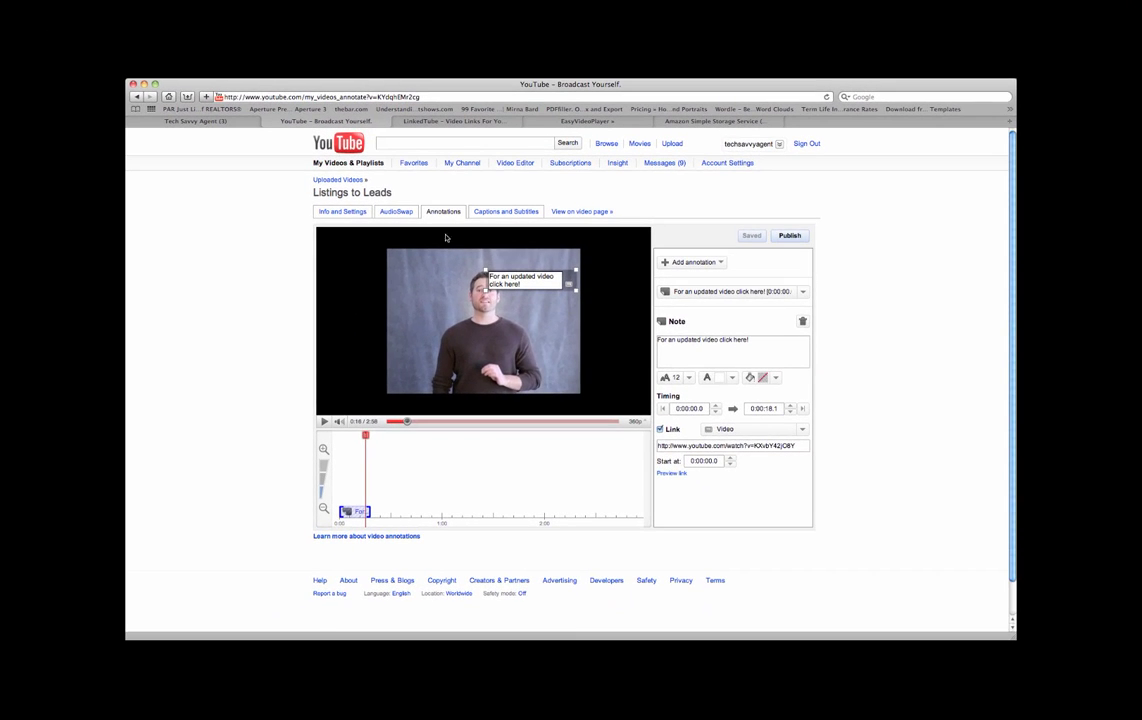
- Switch to LinkedTube and replace the widget's YouTube video with the pasted link ending in /watch?v=KXvbY42jO8Y
left_click(461, 121)
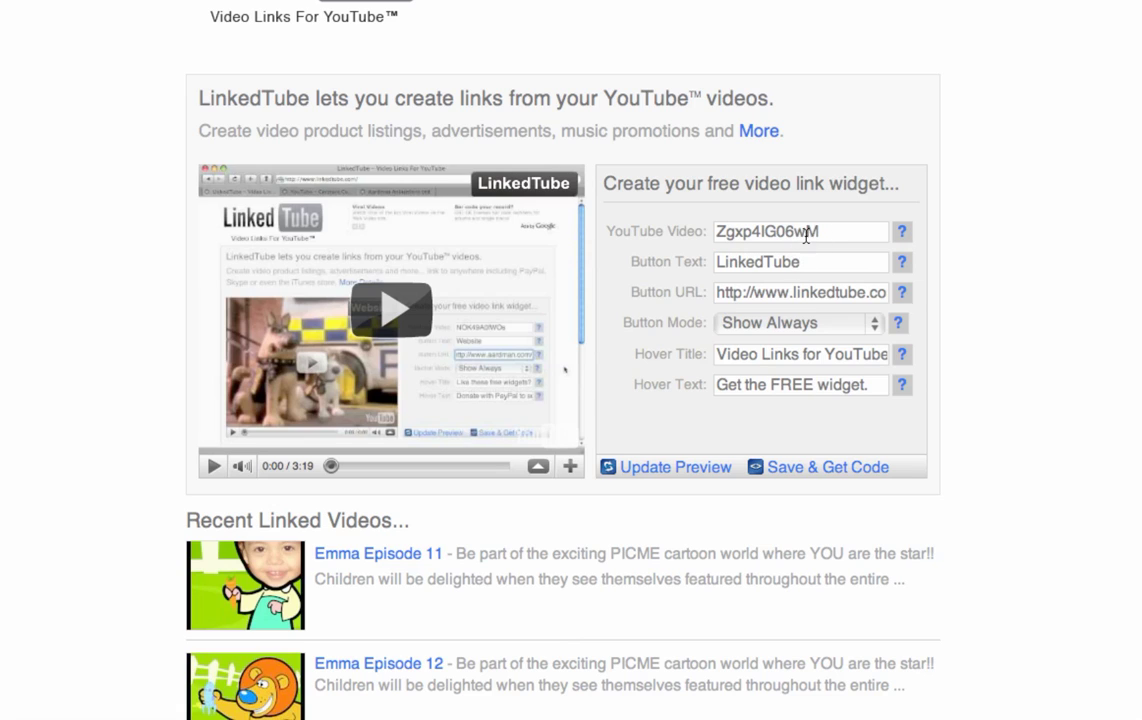
left_click_drag(841, 232, 724, 226)
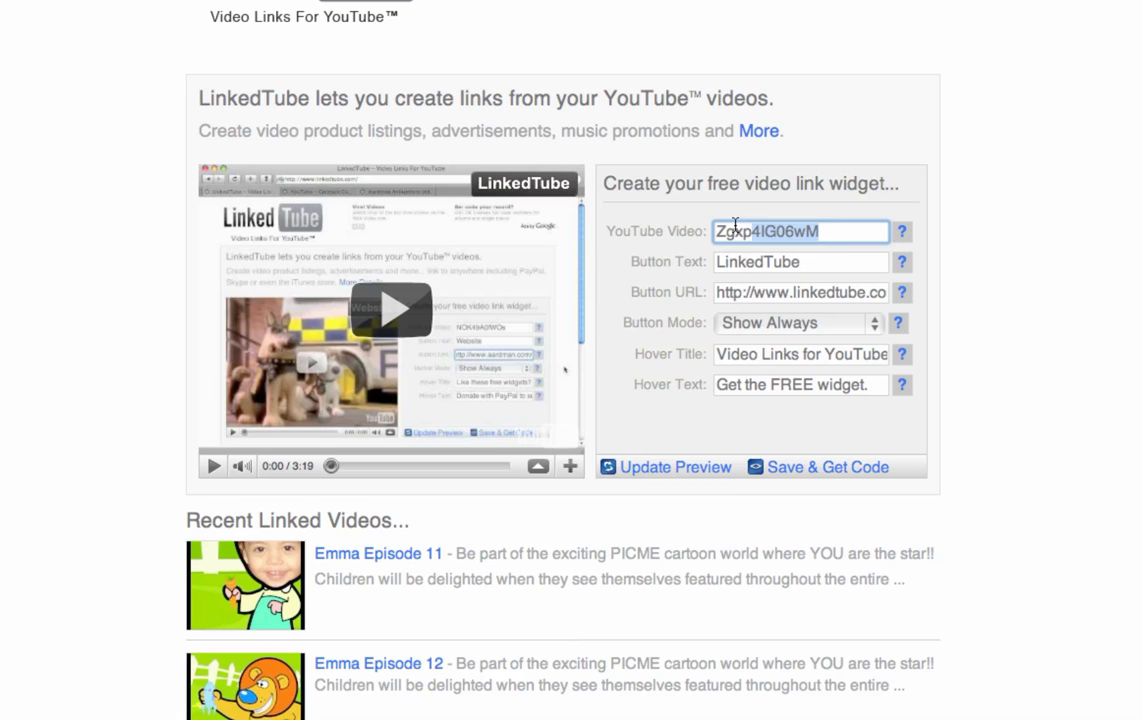
key("ctrl+v")
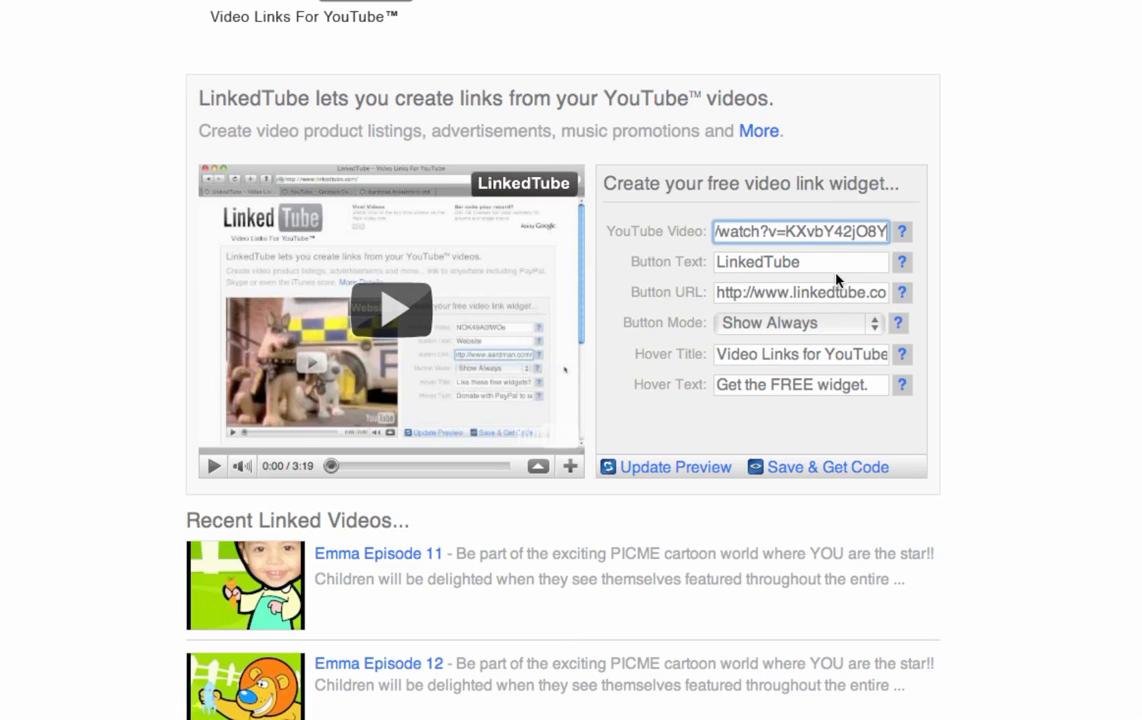
- Set the widget's button text to "Click Me Now For Info"
double_click(816, 262)
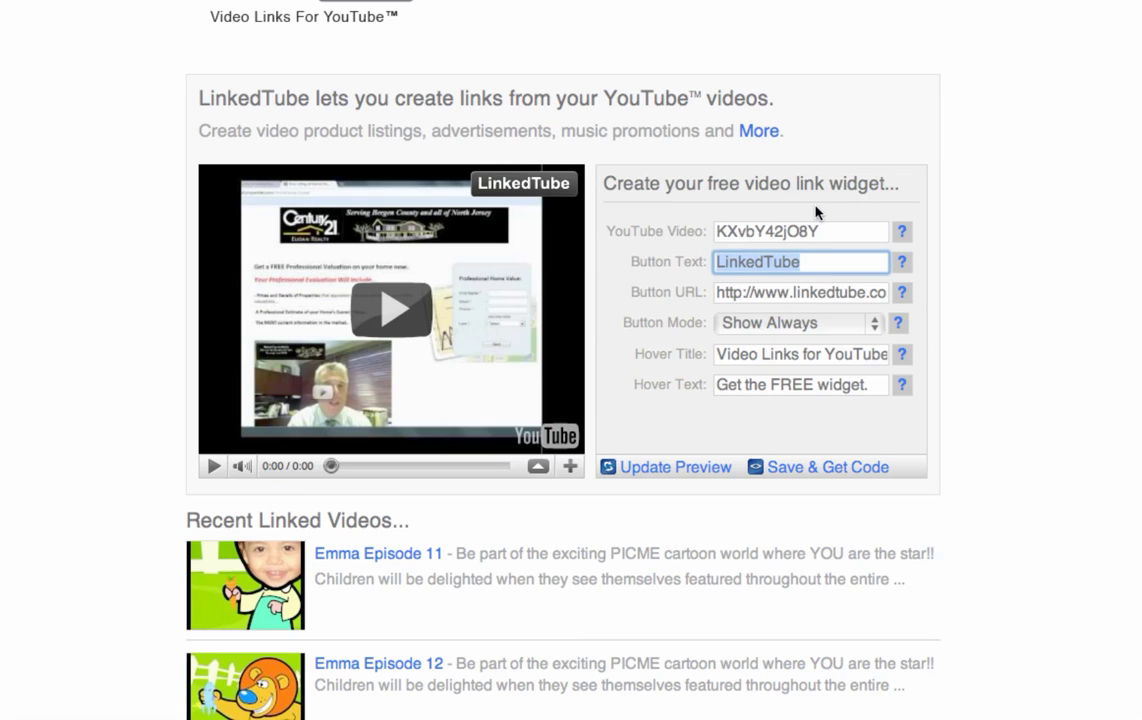
type("Cl")
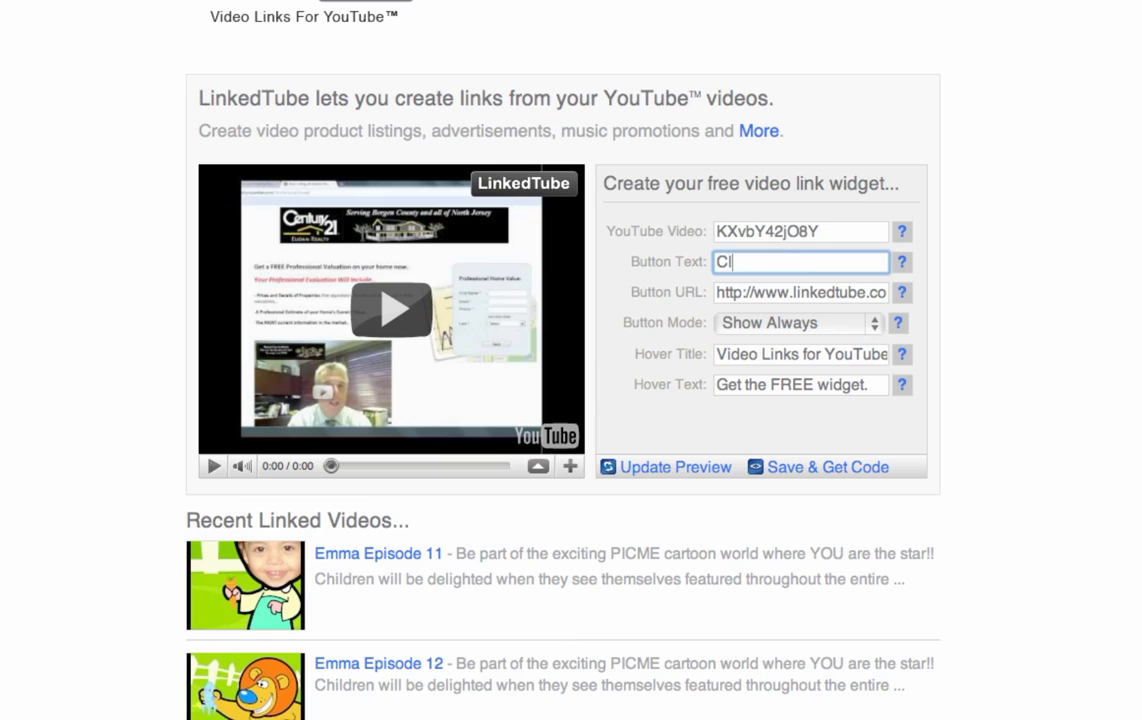
type("ick Me Now For Info")
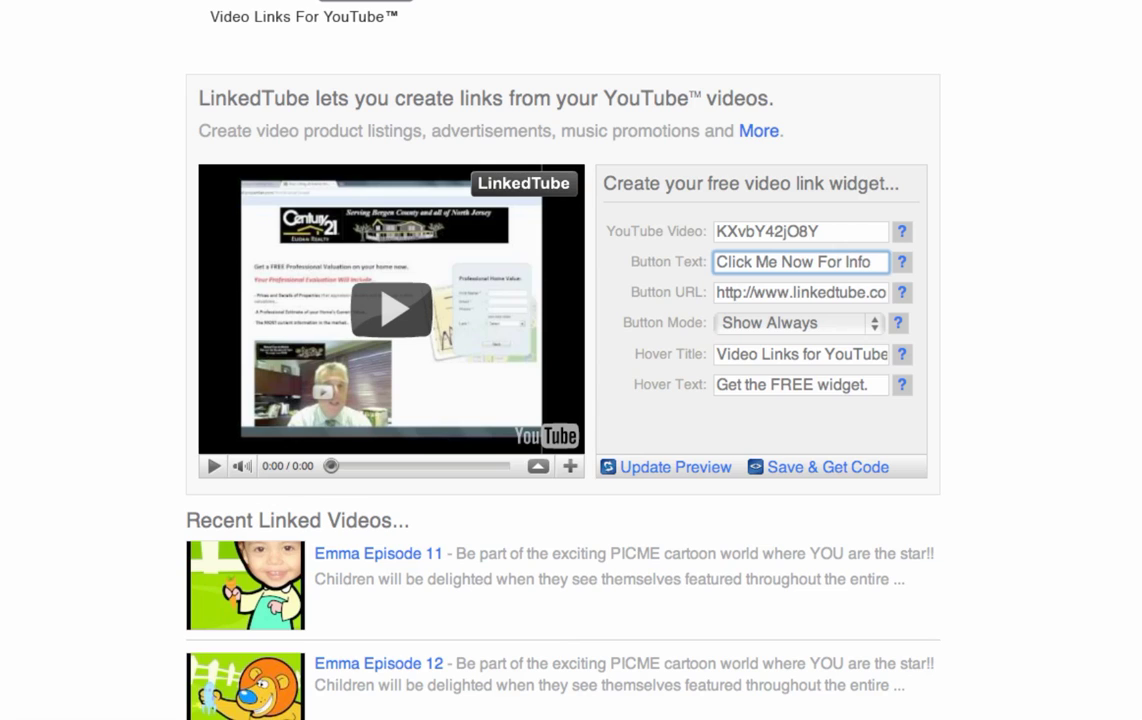
triple_click(755, 293)
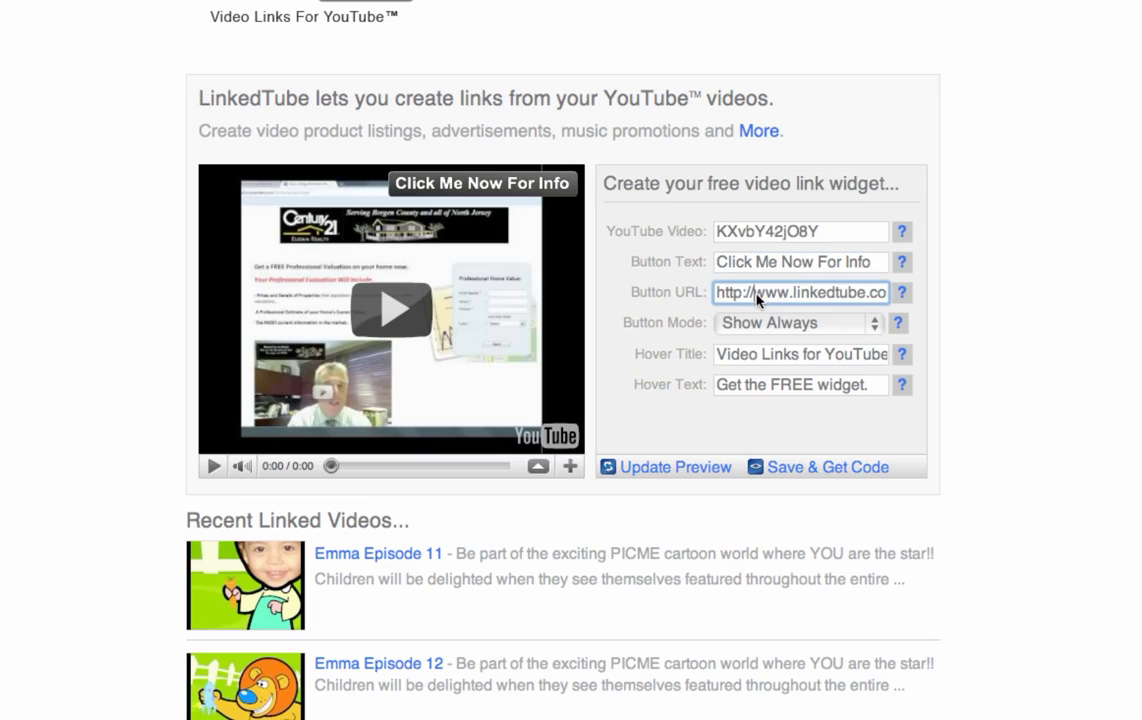
type("www")
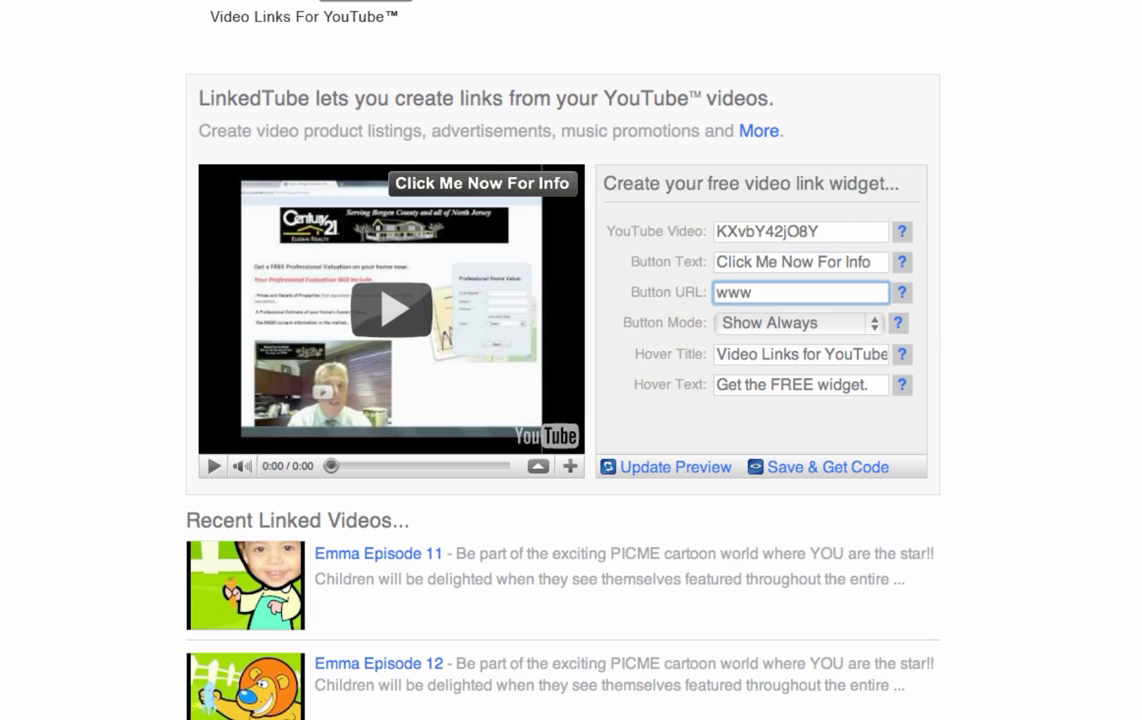
type(".tech")
type("savvyalt")
key("BackSpace")
key("BackSpace")
type("gent.com")
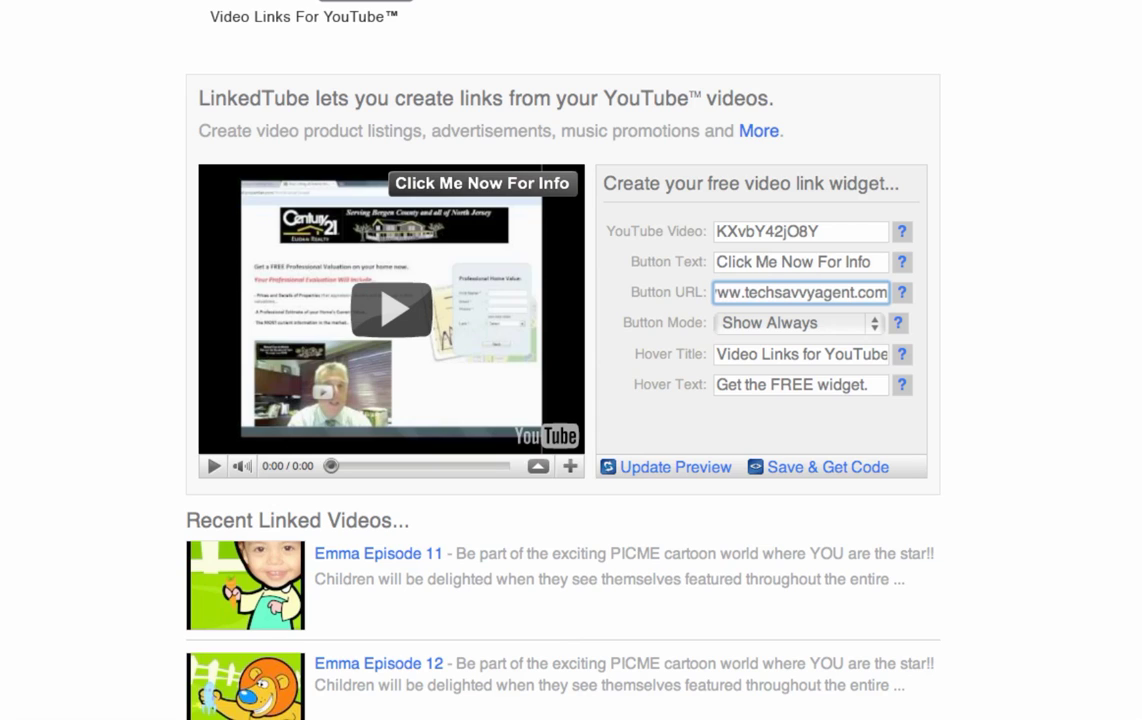
- Set the widget's hover title to "Instant Access to Sold Data"
double_click(828, 357)
triple_click(828, 357)
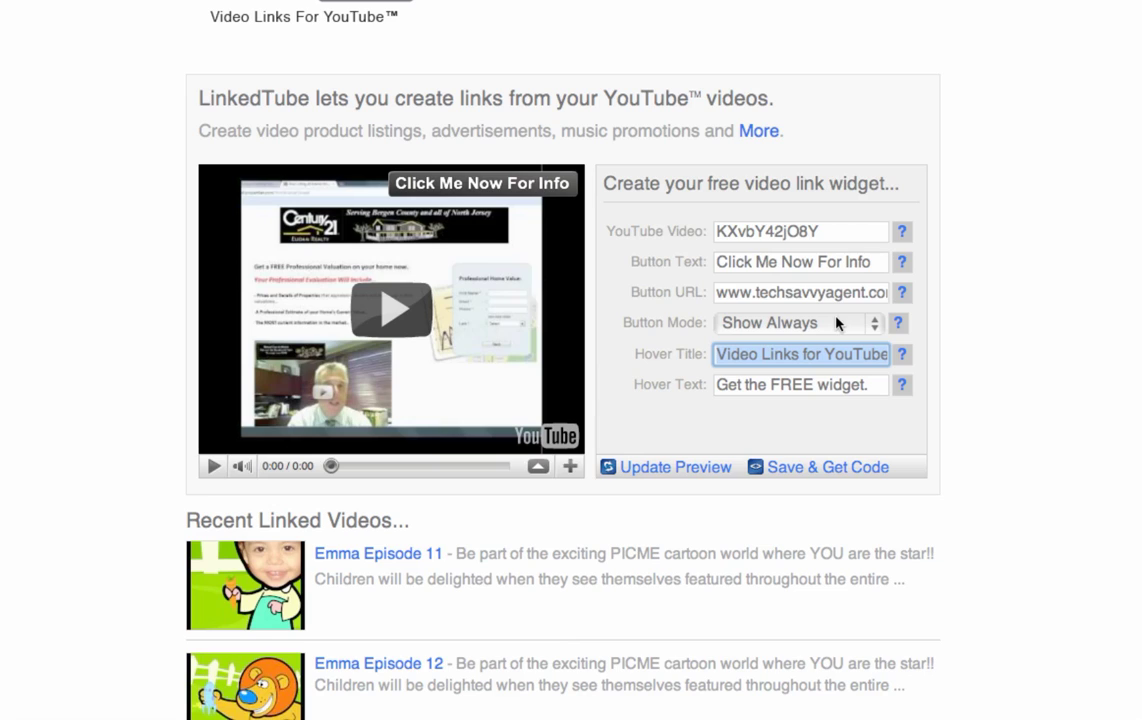
type("Inastant")
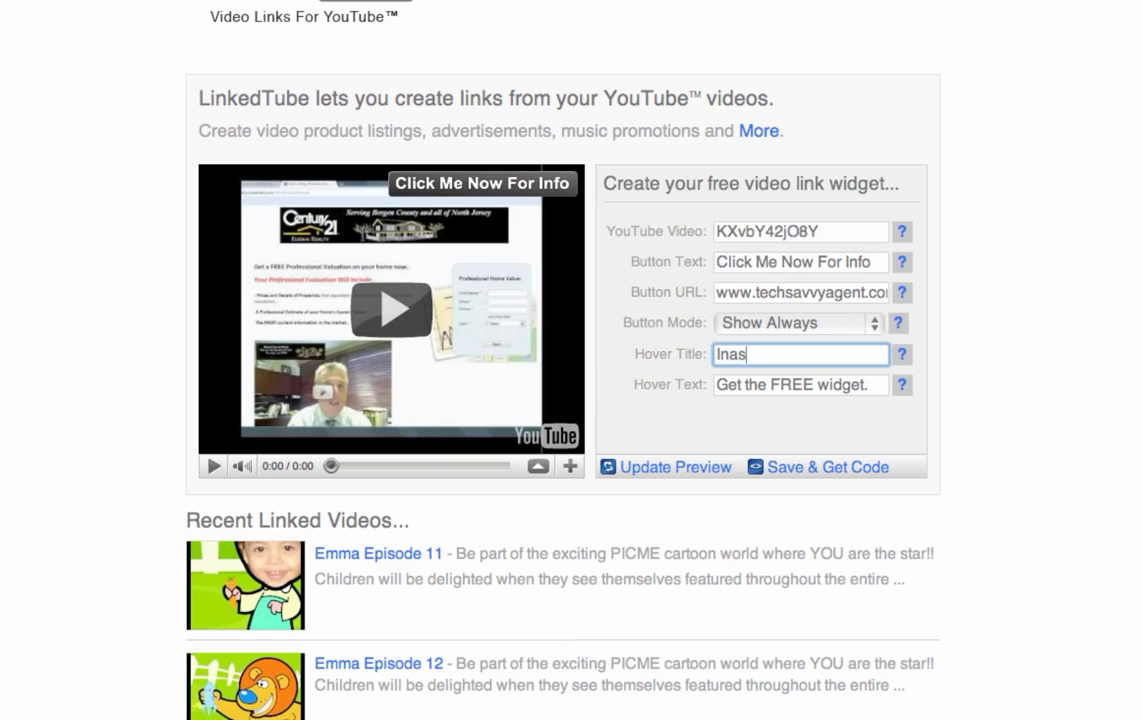
key("BackSpace")
key("BackSpace")
key("BackSpace")
key("BackSpace")
key("BackSpace")
key("BackSpace")
type("stant Access to S")
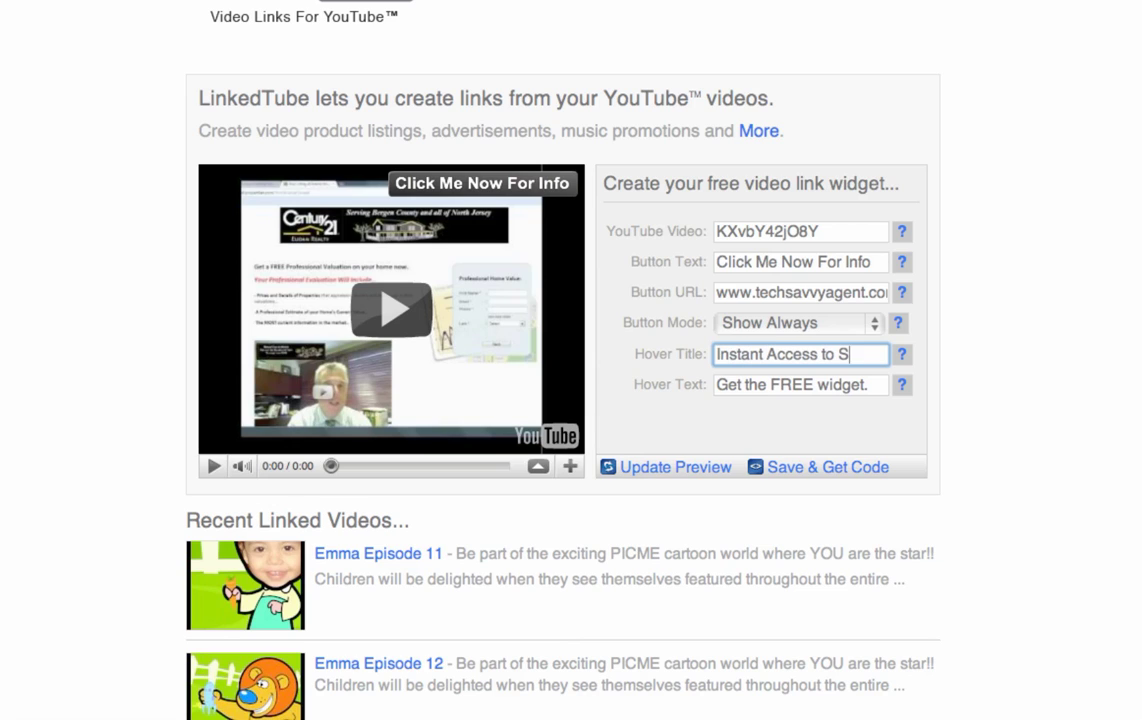
type("old Data")
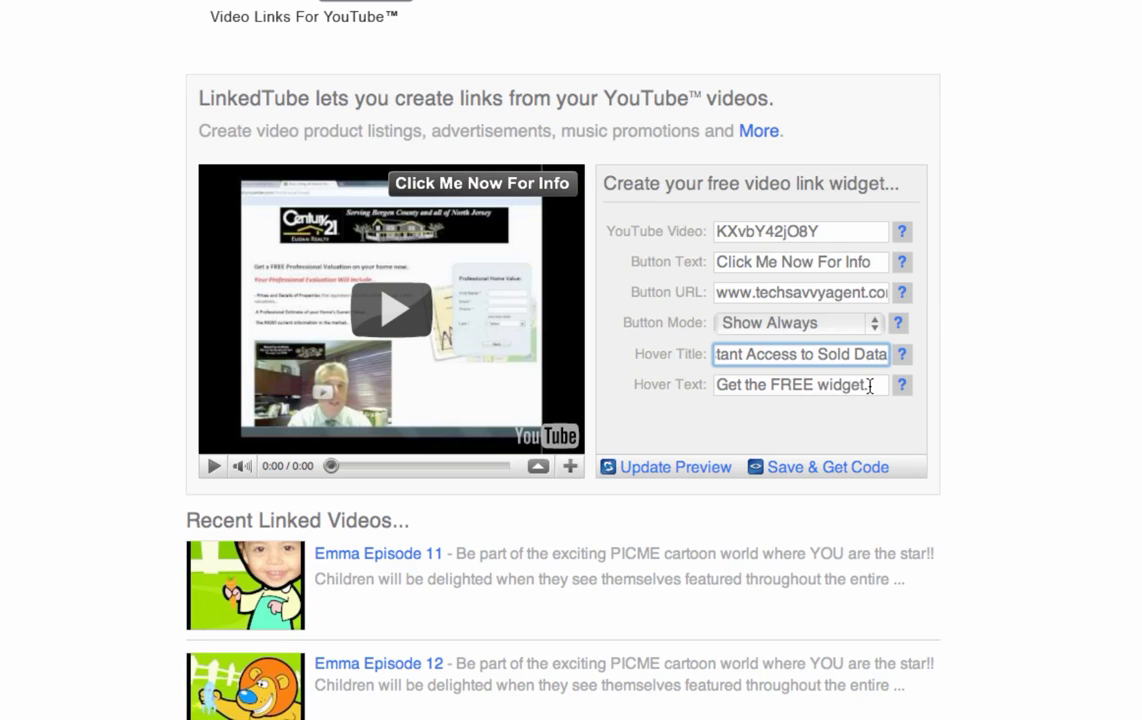
- Clear the widget's hover text
left_click_drag(874, 385, 686, 335)
key("BackSpace")
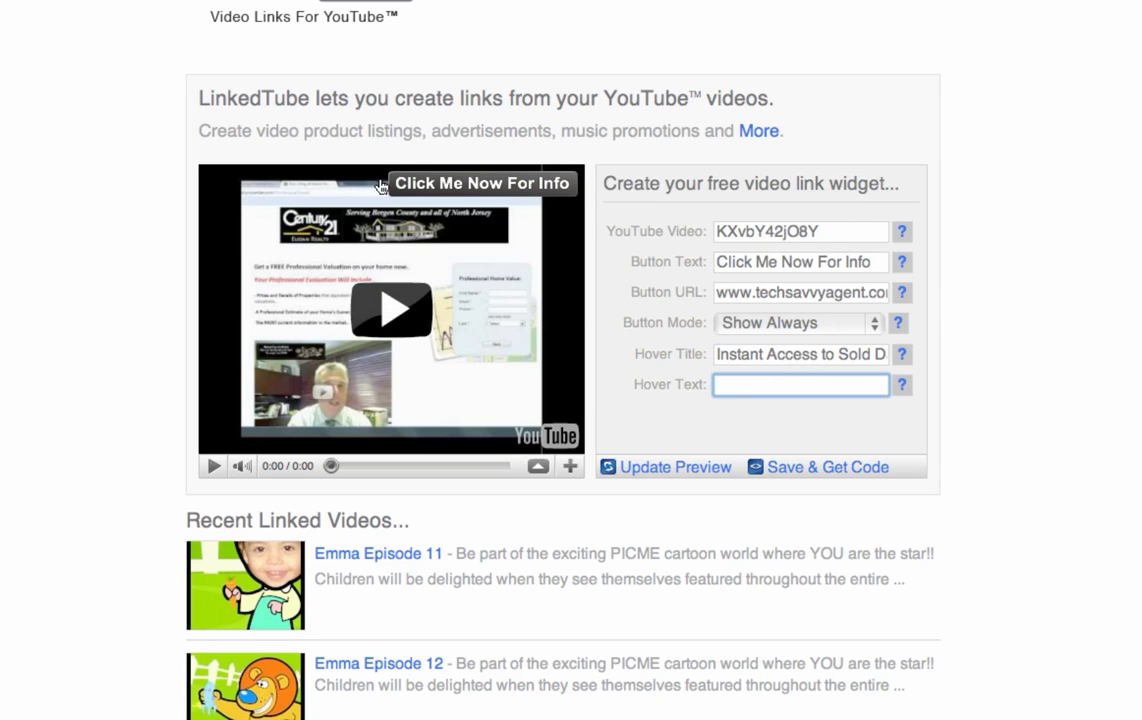
mouse_move(400, 184)
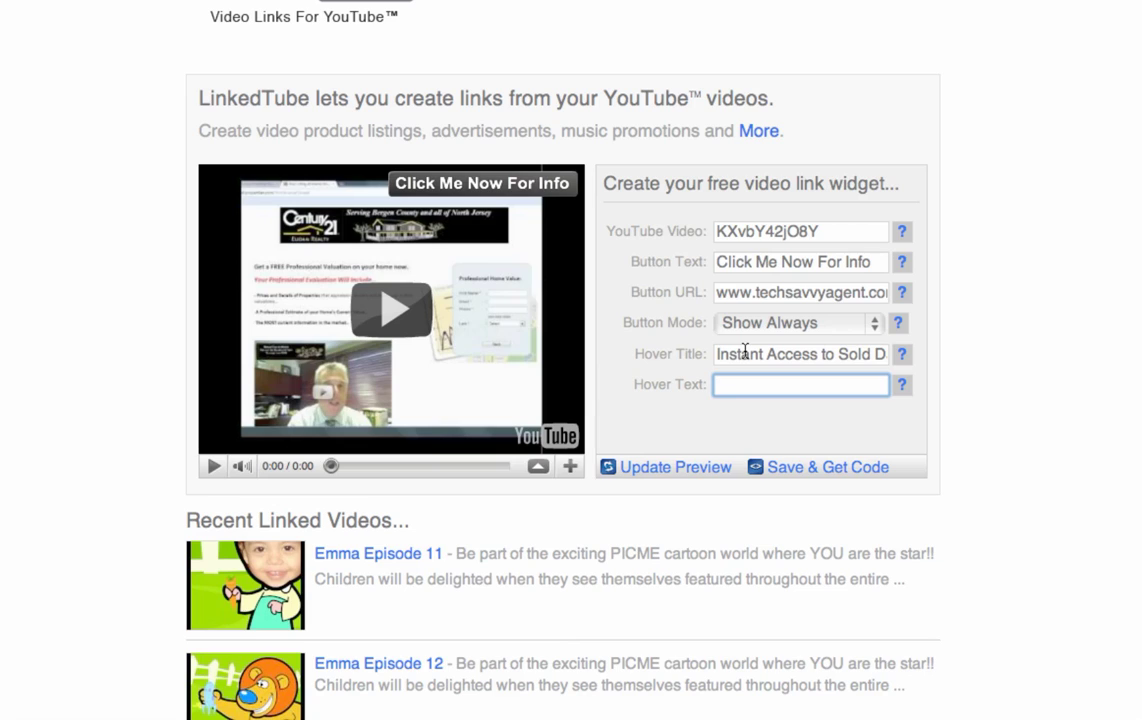
- Set the widget's hover text to "Click Now"
type("Click Now")
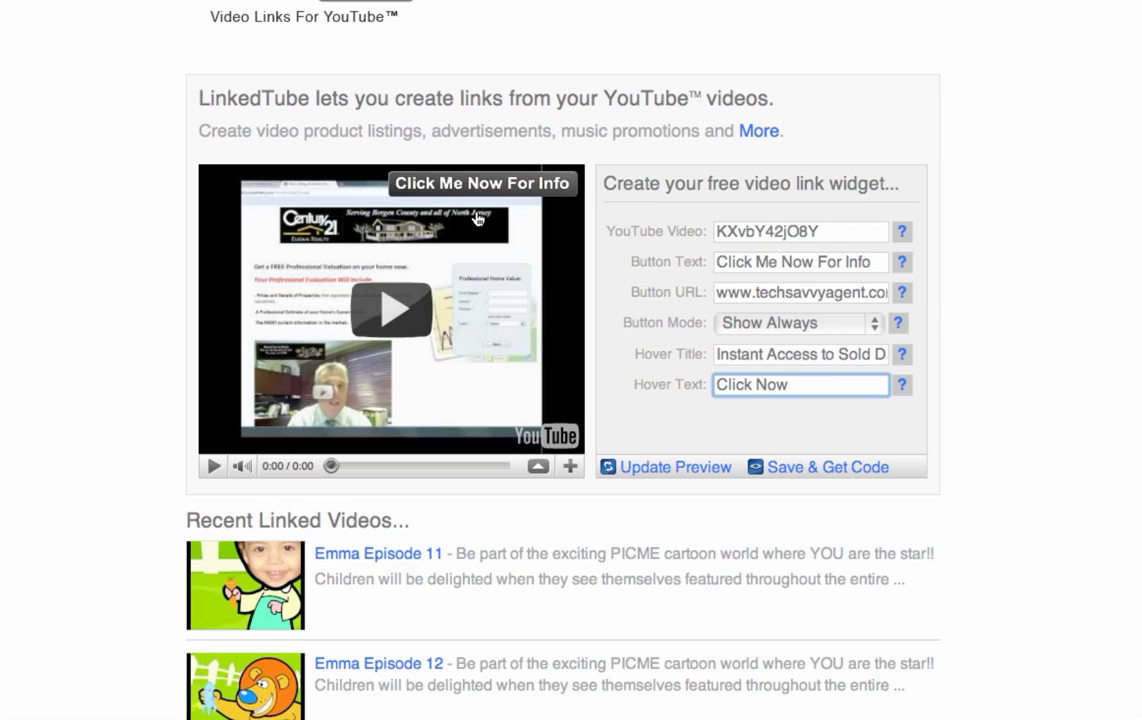
mouse_move(468, 185)
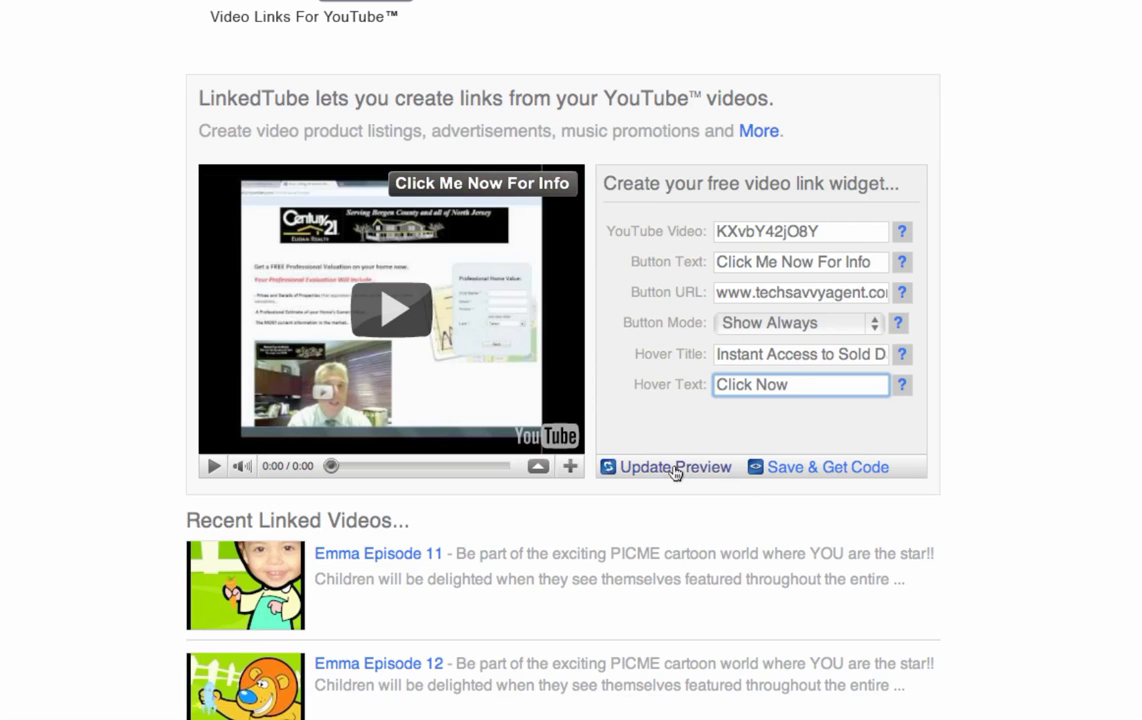
- Save the widget to generate its code, and select its permanent link and then its embed code for copying
left_click(765, 467)
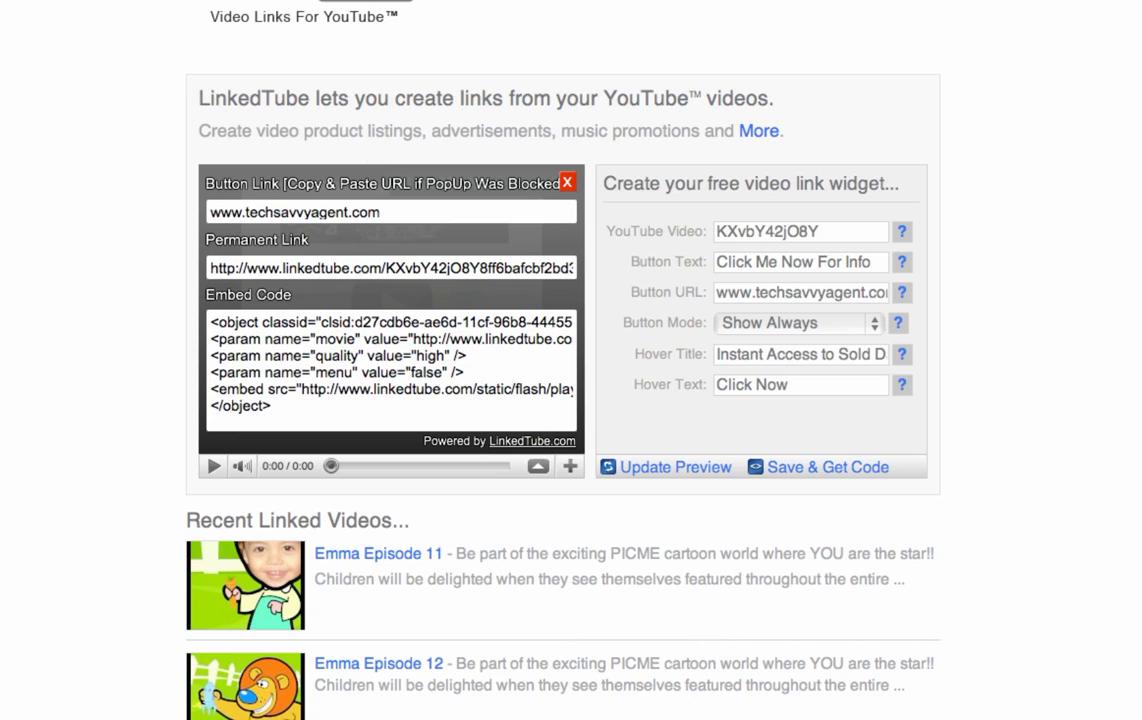
left_click(390, 268)
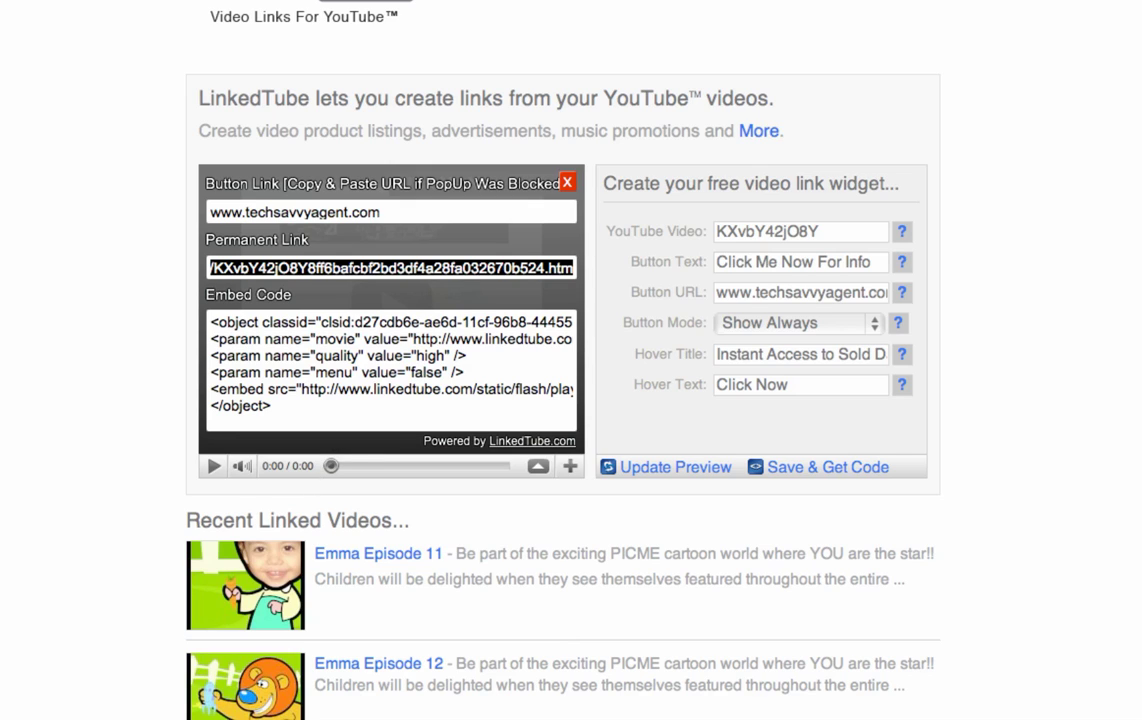
left_click(390, 360)
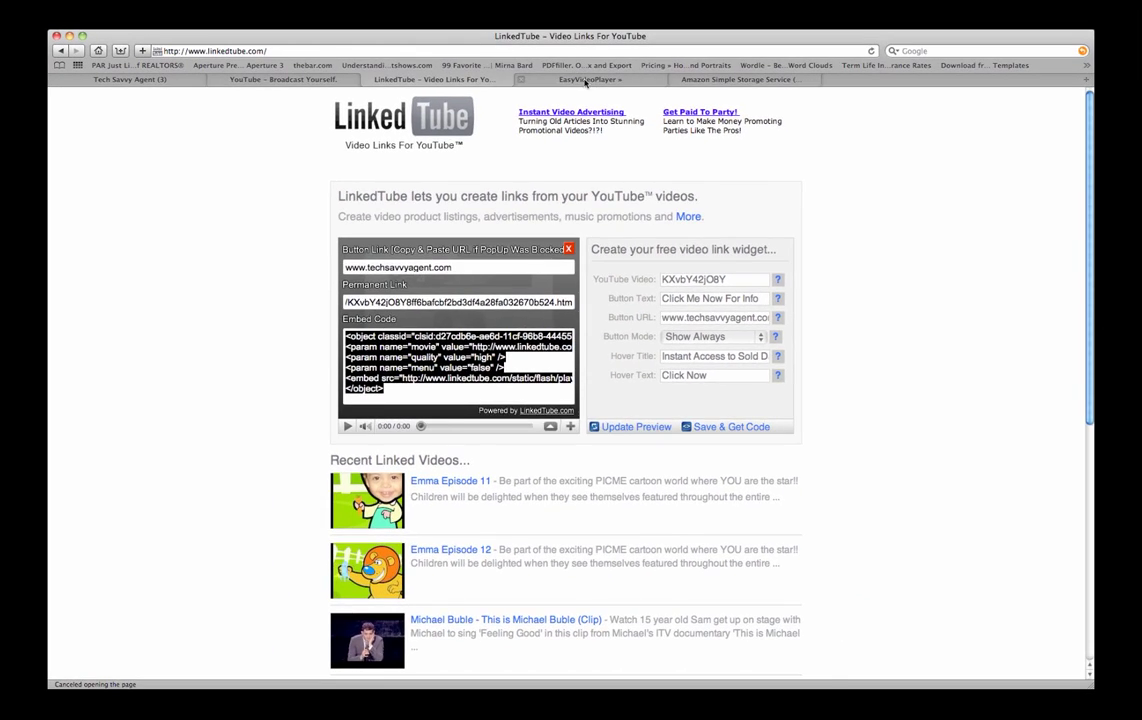
- Switch to the open EasyVideoPlayer page and examine its list of features for opt-in forms, buy buttons and clickable overlays in videos
left_click(585, 79)
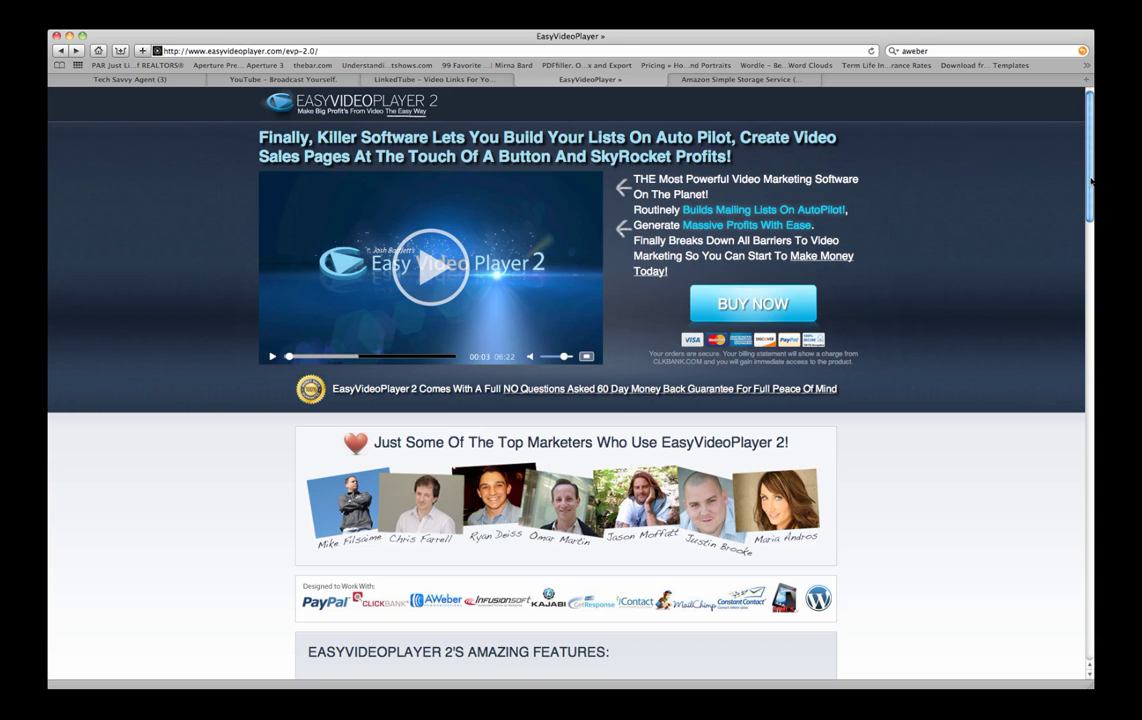
scroll(1066, 262, "down", 10)
scroll(1060, 290, "down", 2)
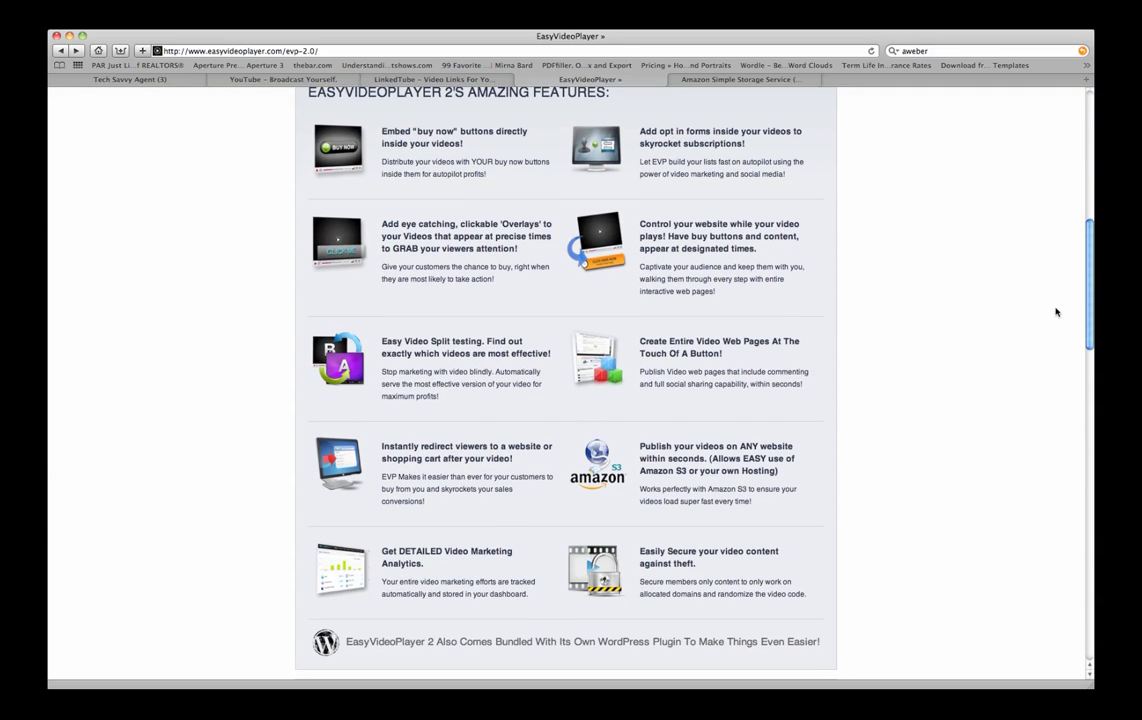
left_click_drag(1092, 303, 1090, 249)
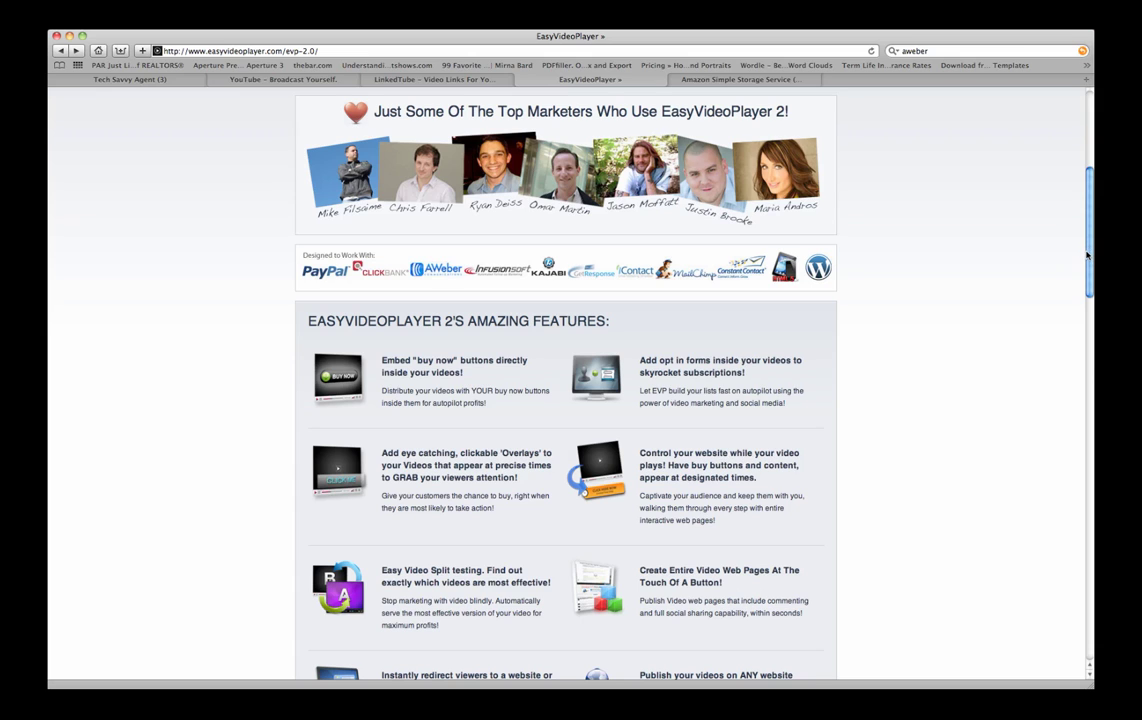
left_click_drag(1085, 252, 1076, 180)
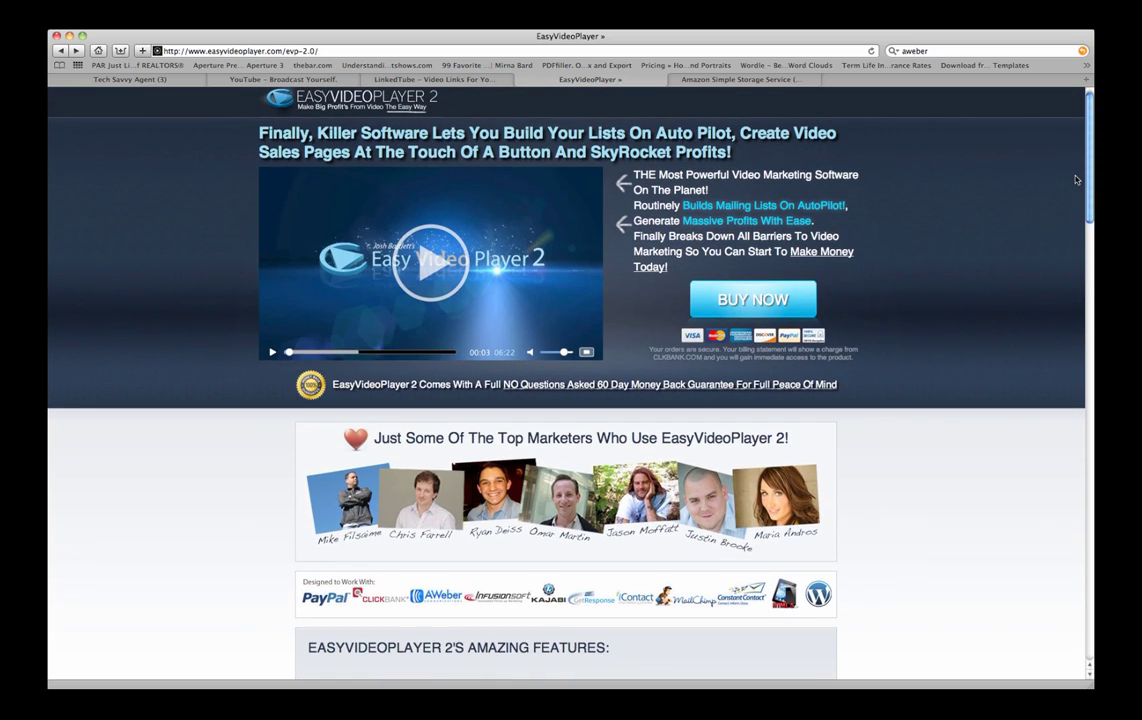